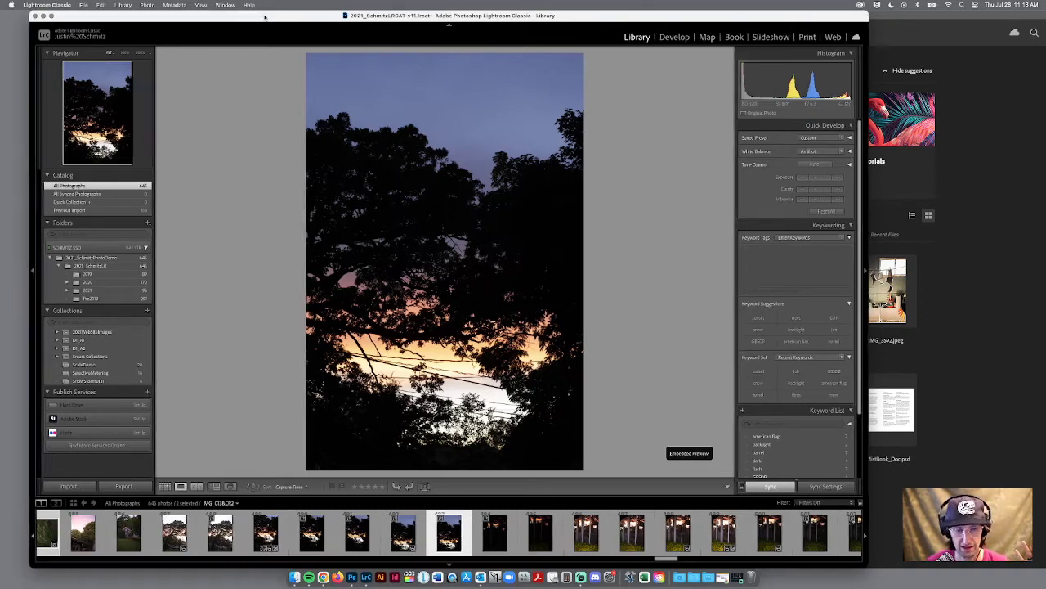
# Step: In the Library filmstrip, add the grasses thumbnail to the sunset photo so both are selected
pyautogui.moveTo(262, 14); pyautogui.dragTo(274, 12)
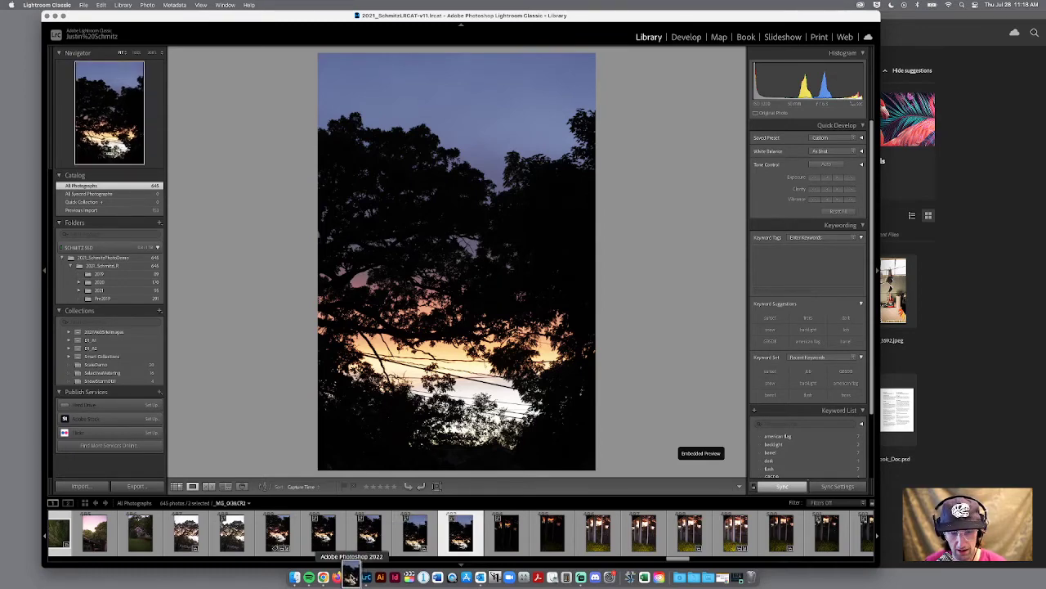
pyautogui.click(349, 578)
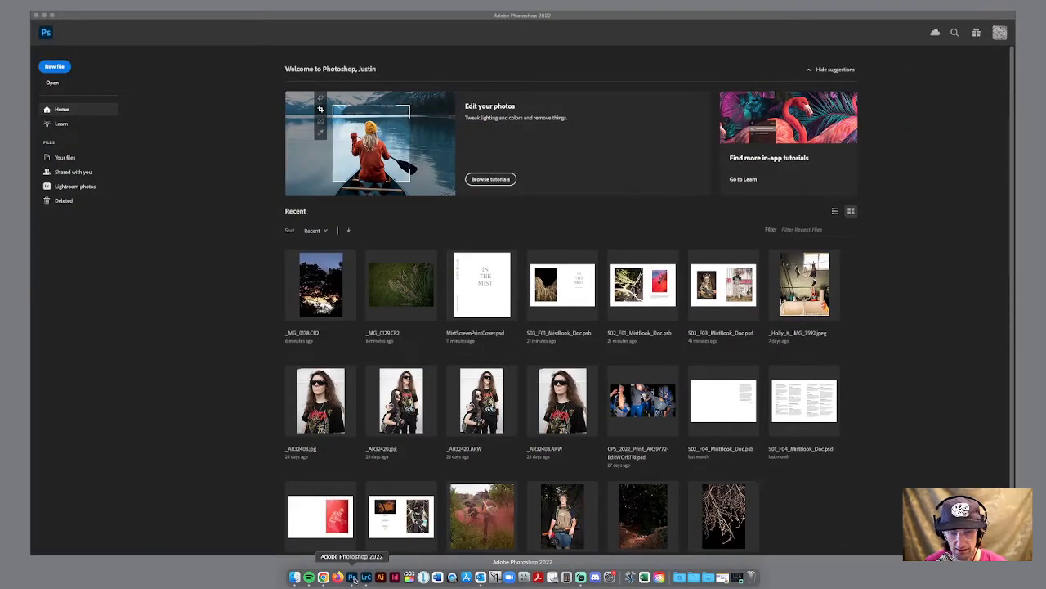
pyautogui.click(366, 578)
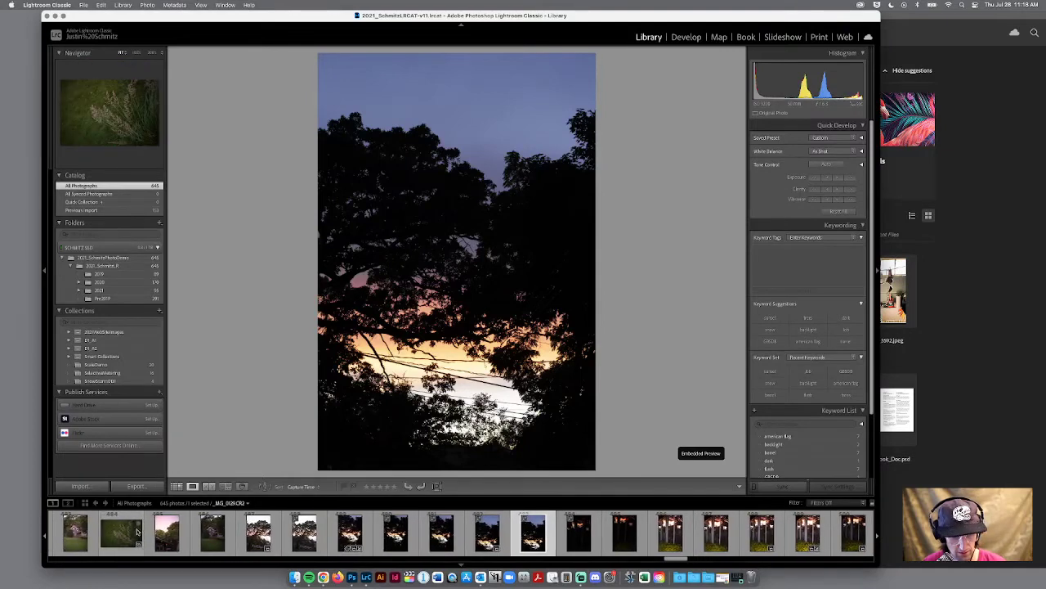
pyautogui.keyDown('super'); pyautogui.click(121, 535); pyautogui.keyUp('super')
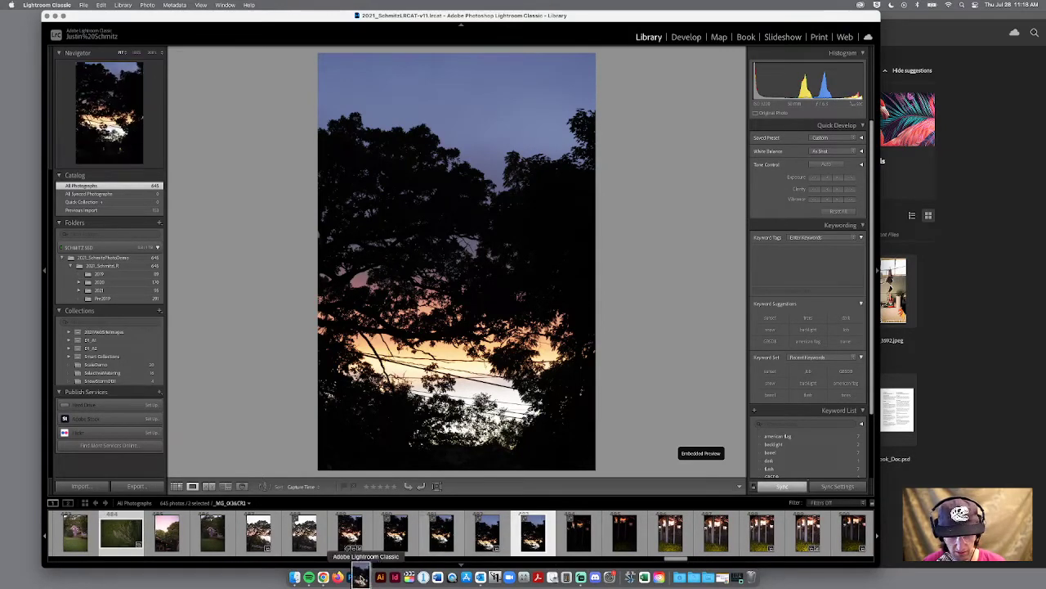
# Step: Set the grasses photo to Exposure +0.10 and Vibrance +1 in Camera Raw
pyautogui.click(351, 577)
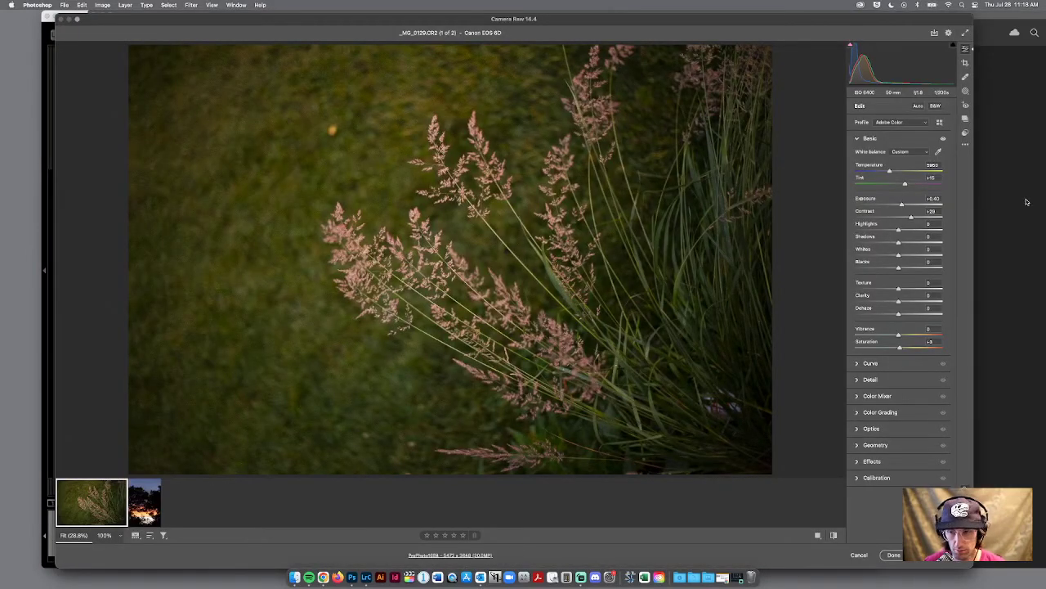
pyautogui.doubleClick(901, 204)
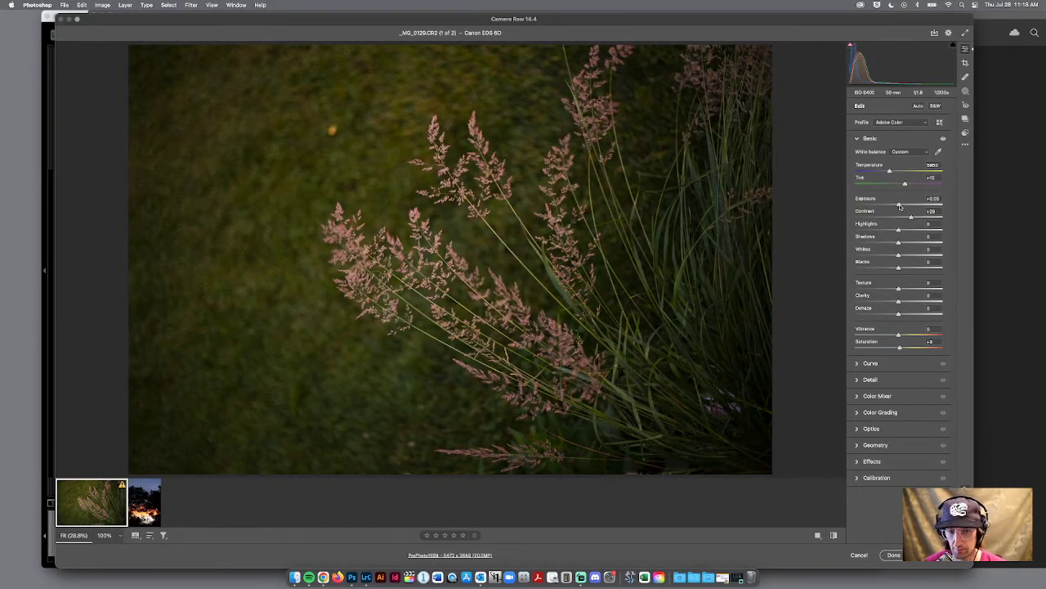
pyautogui.click(900, 205)
pyautogui.click(900, 335)
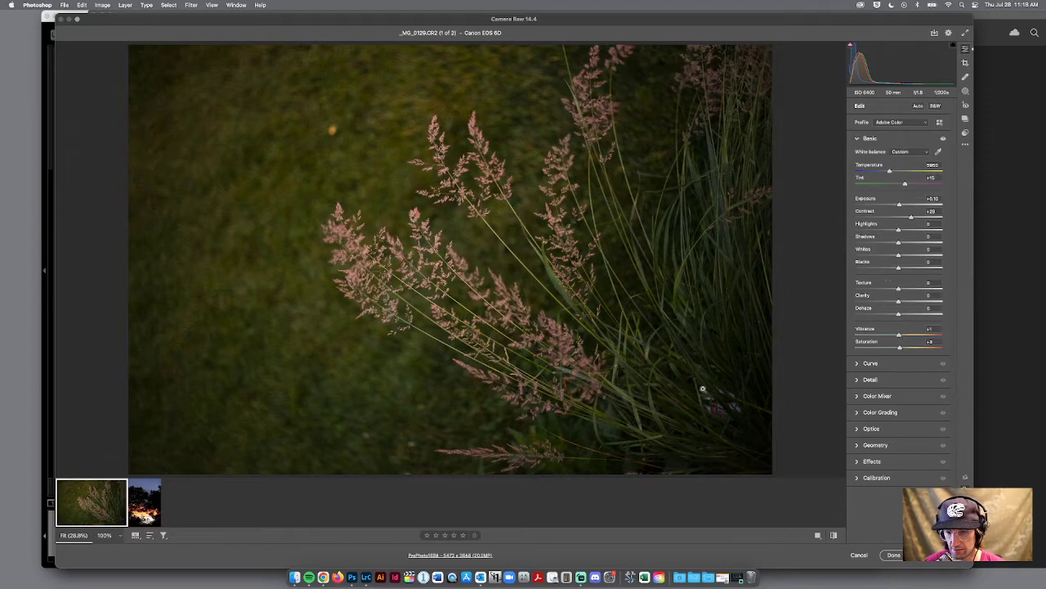
pyautogui.press('super+s')
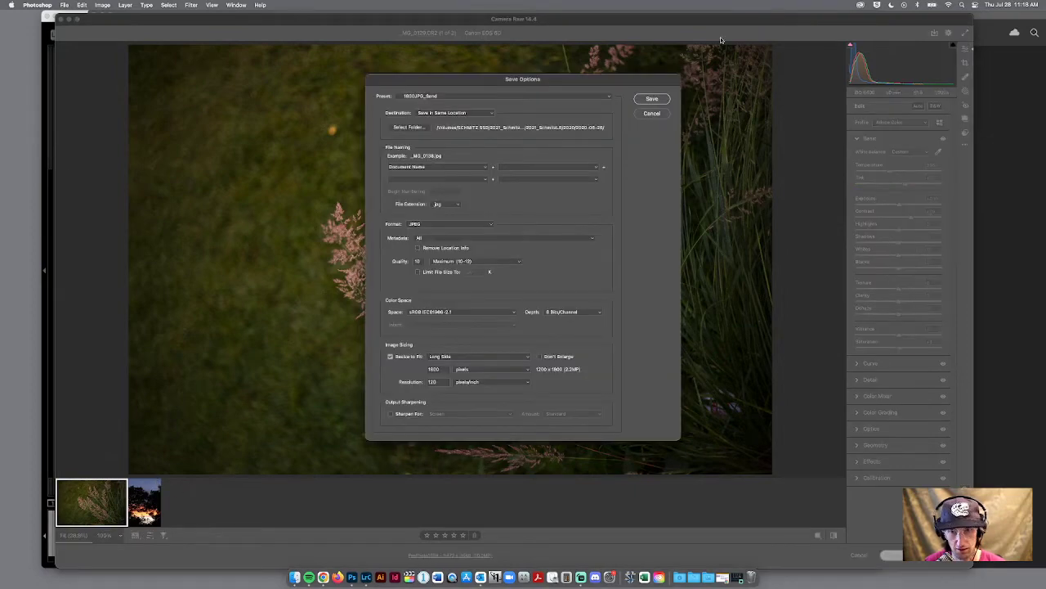
# Step: Give the sunset photo Contrast +14 and Blacks -4, then select both photos
pyautogui.click(652, 114)
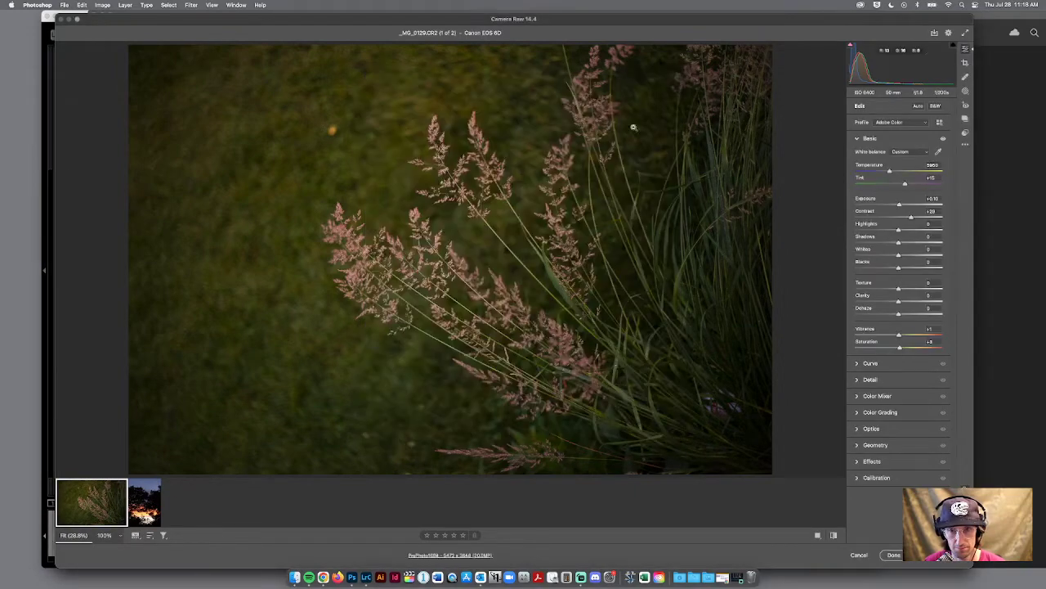
pyautogui.click(137, 508)
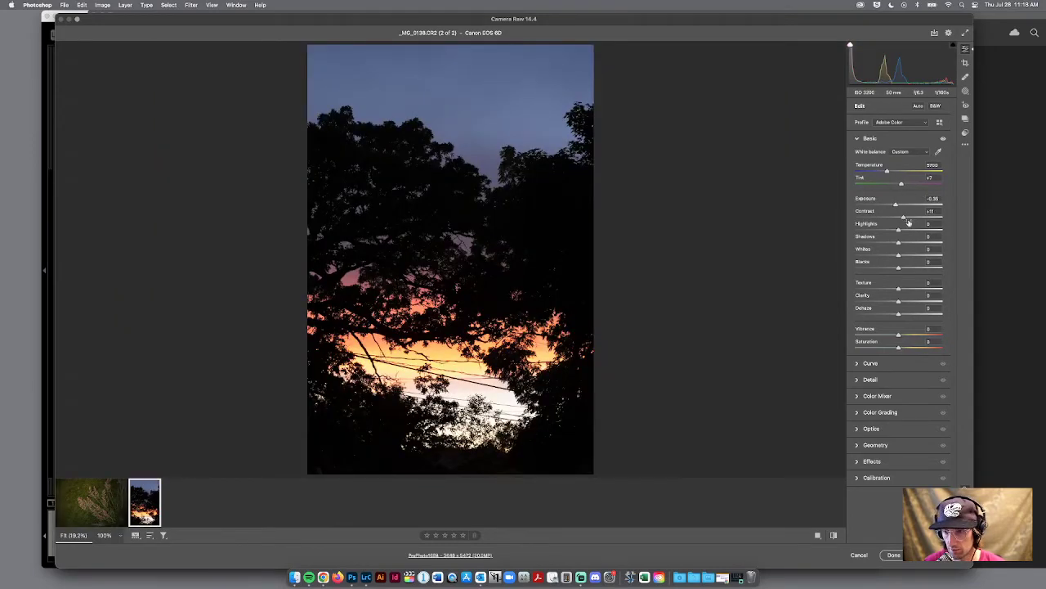
pyautogui.moveTo(899, 267); pyautogui.dragTo(897, 272)
pyautogui.moveTo(903, 219); pyautogui.dragTo(905, 218)
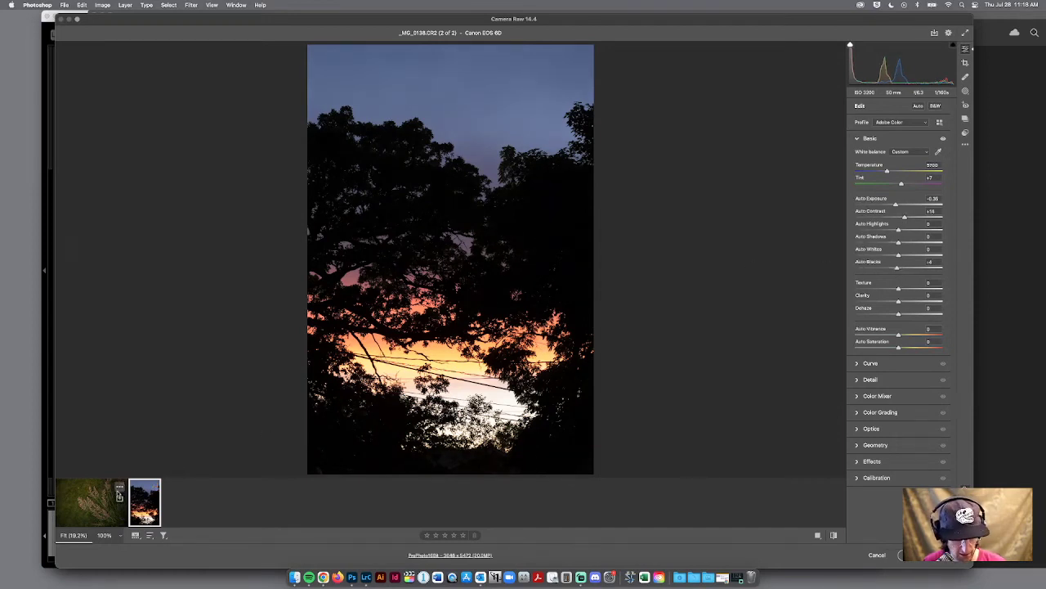
pyautogui.keyDown('shift'); pyautogui.click(90, 500); pyautogui.keyUp('shift')
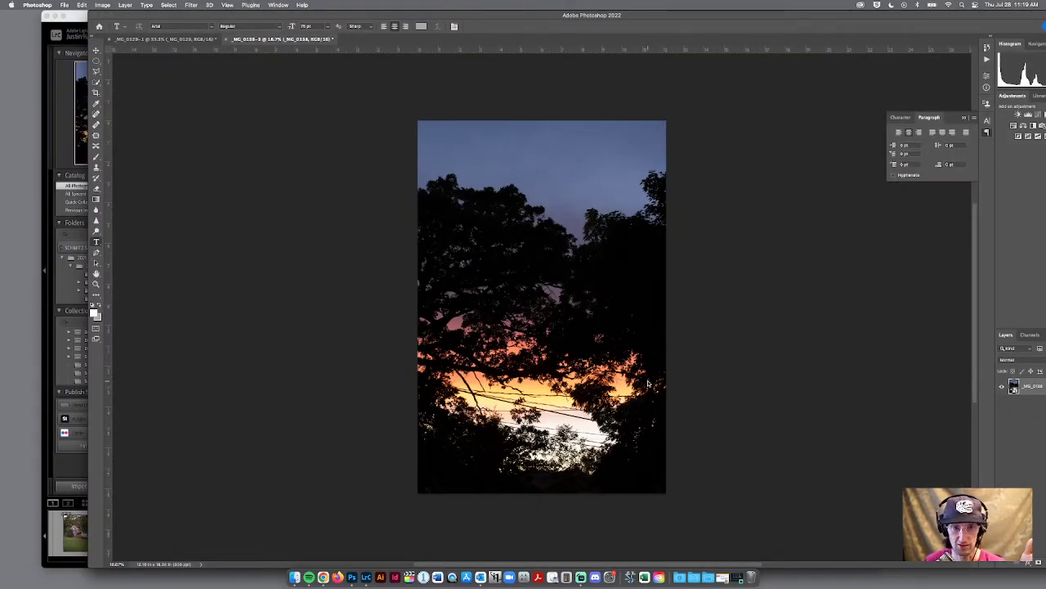
pyautogui.scroll(-5, 692, 234)
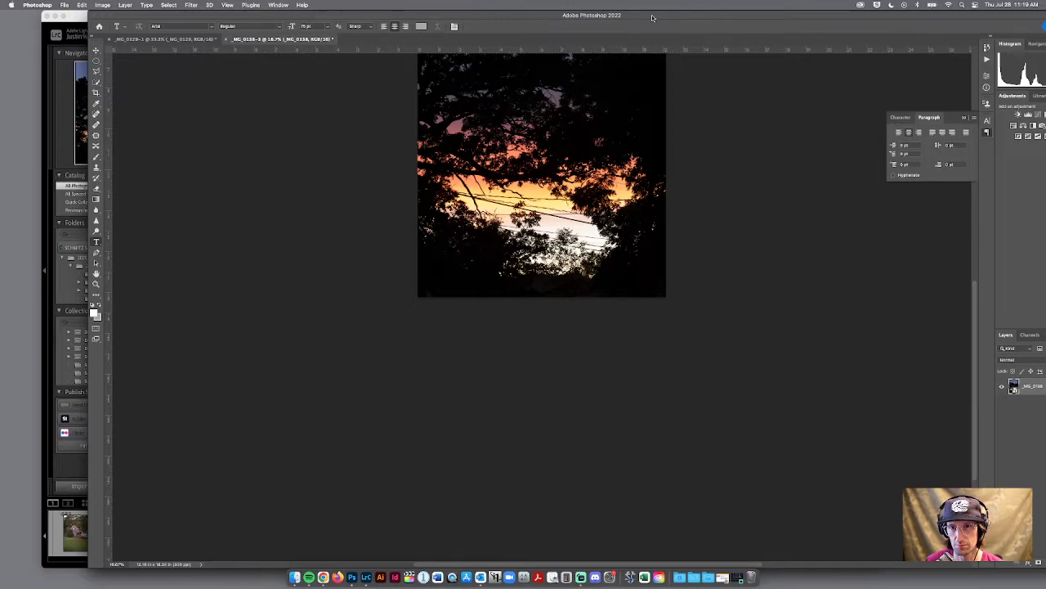
pyautogui.moveTo(641, 15); pyautogui.dragTo(593, 12)
pyautogui.scroll(6, 431, 232)
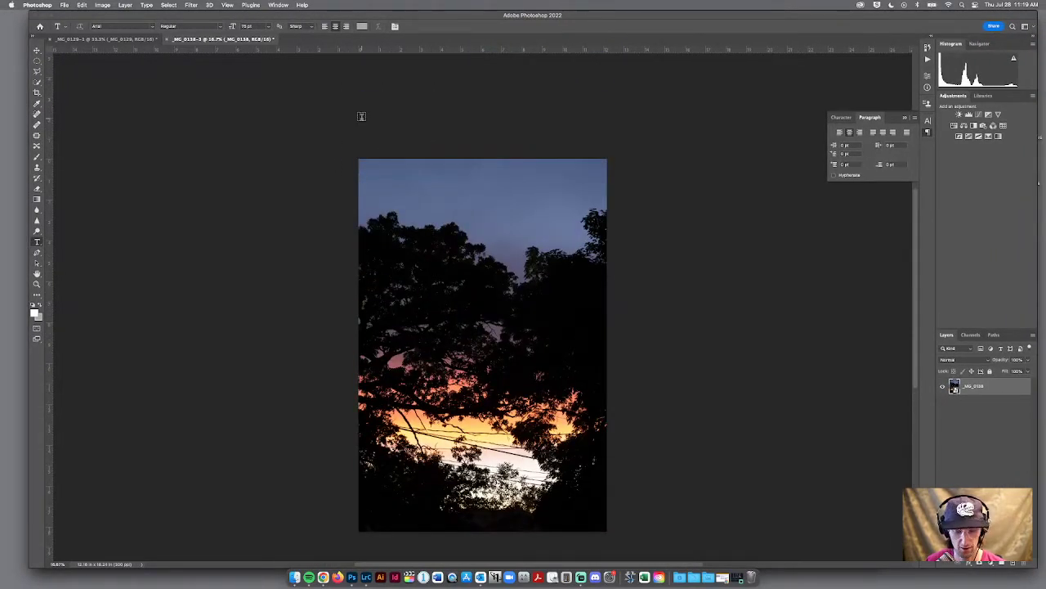
pyautogui.press('super+alt+i')
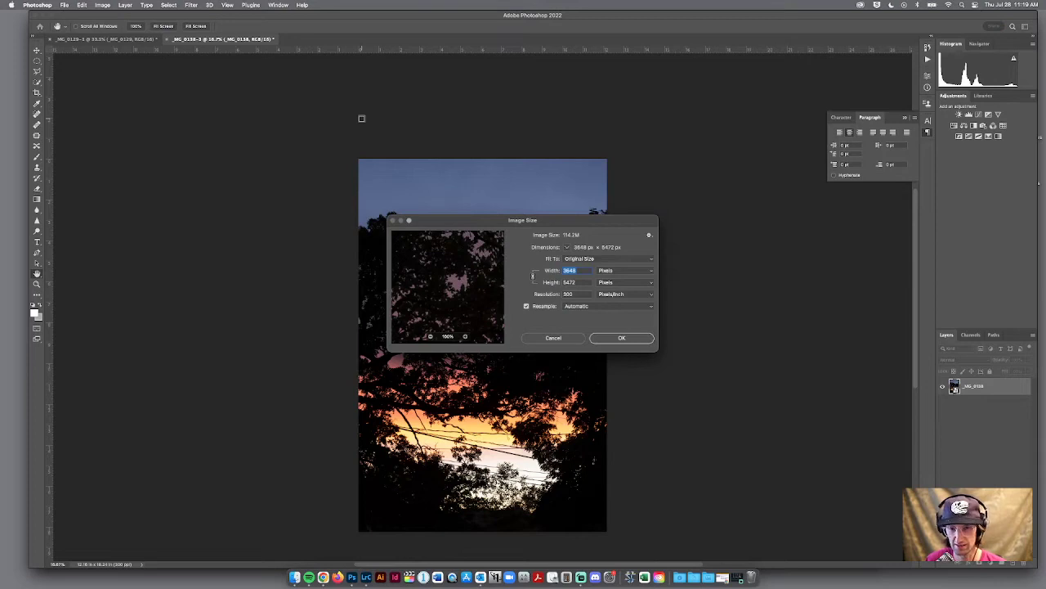
pyautogui.click(647, 270)
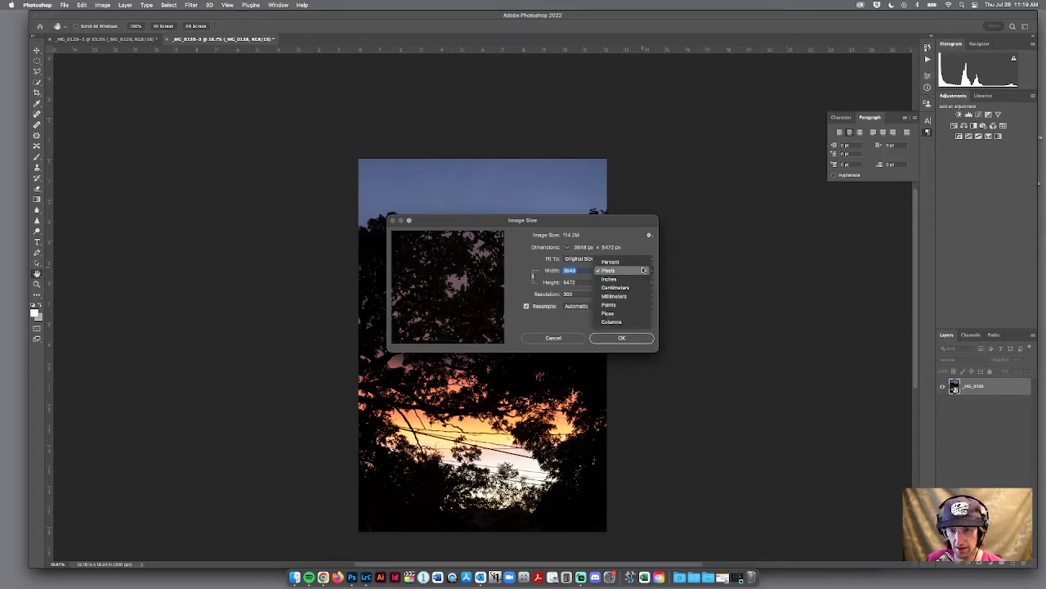
pyautogui.click(640, 278)
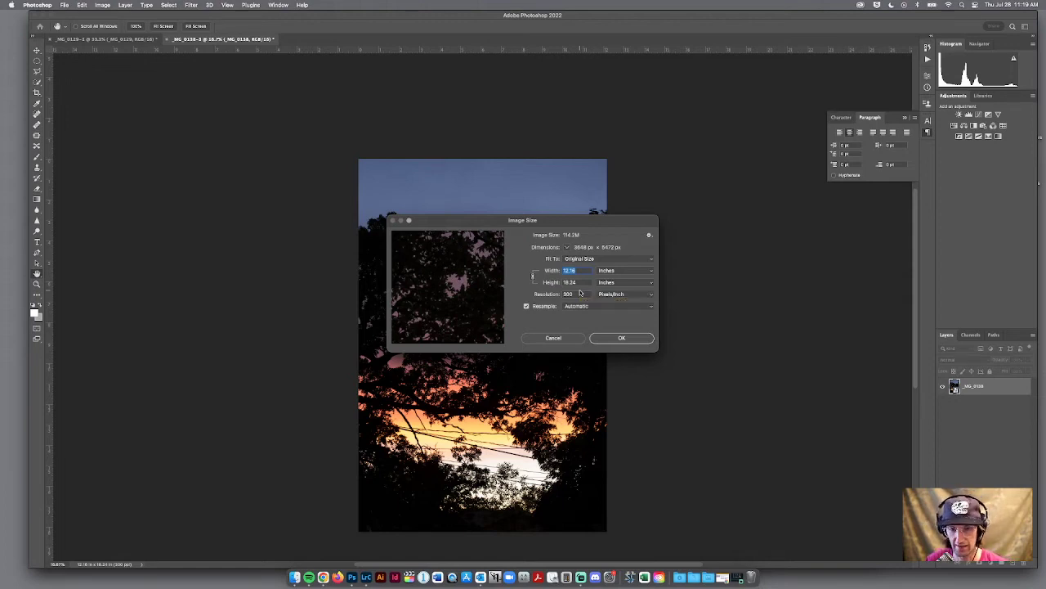
pyautogui.click(615, 339)
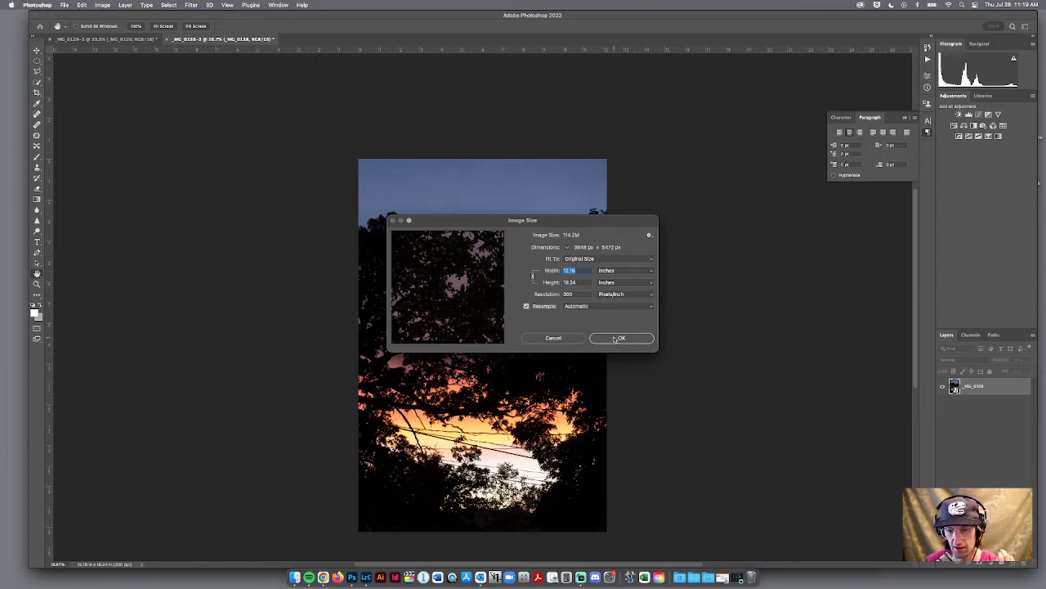
pyautogui.click(615, 338)
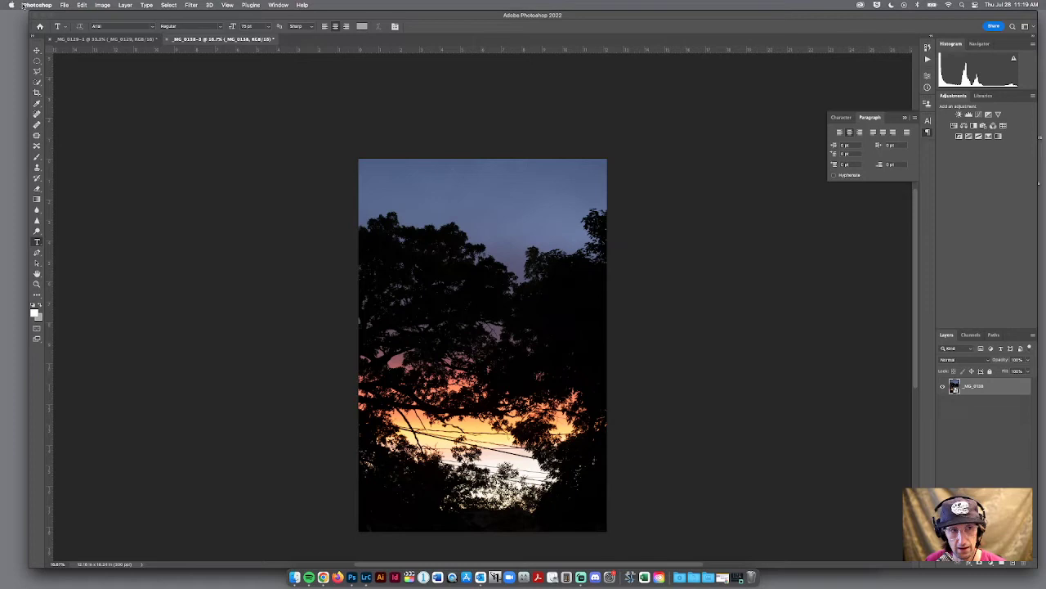
# Step: Create Untitled-1 at 19 × 13 inches, 300 pixels/inch, with a white background
pyautogui.click(64, 5)
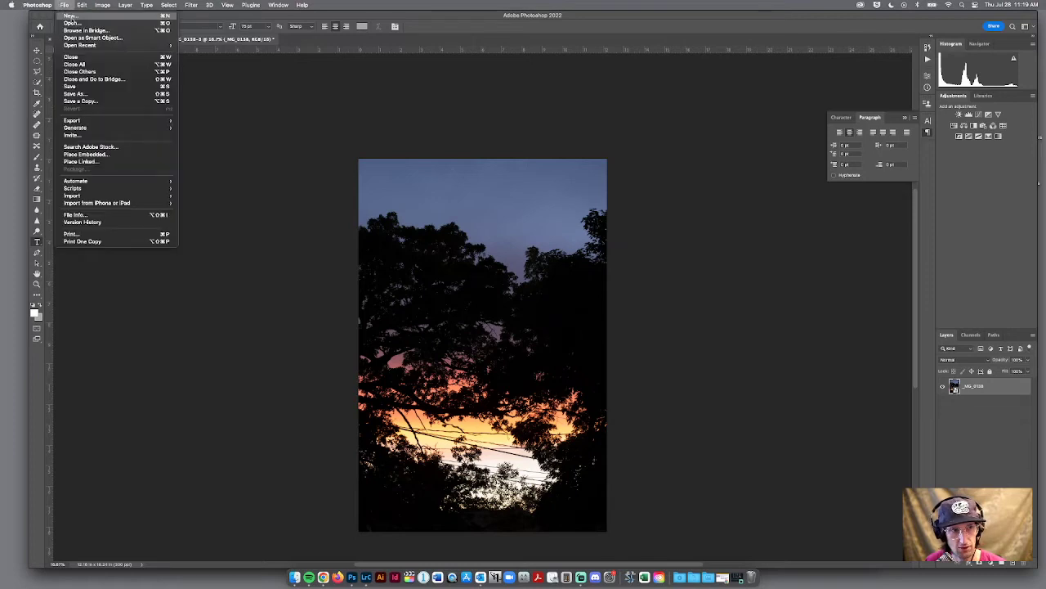
pyautogui.click(71, 16)
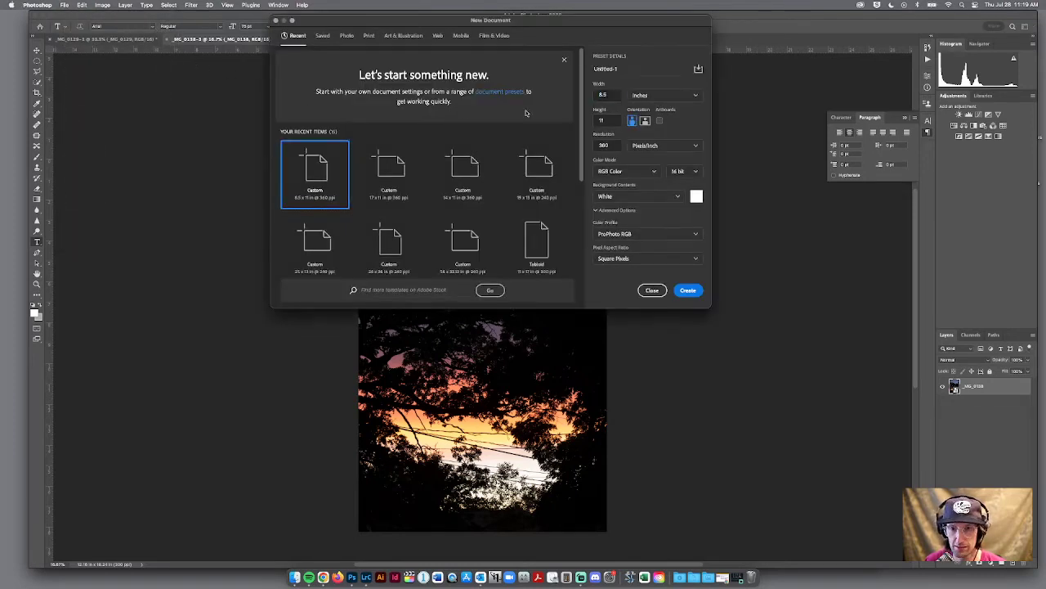
pyautogui.click(662, 98)
pyautogui.click(661, 100)
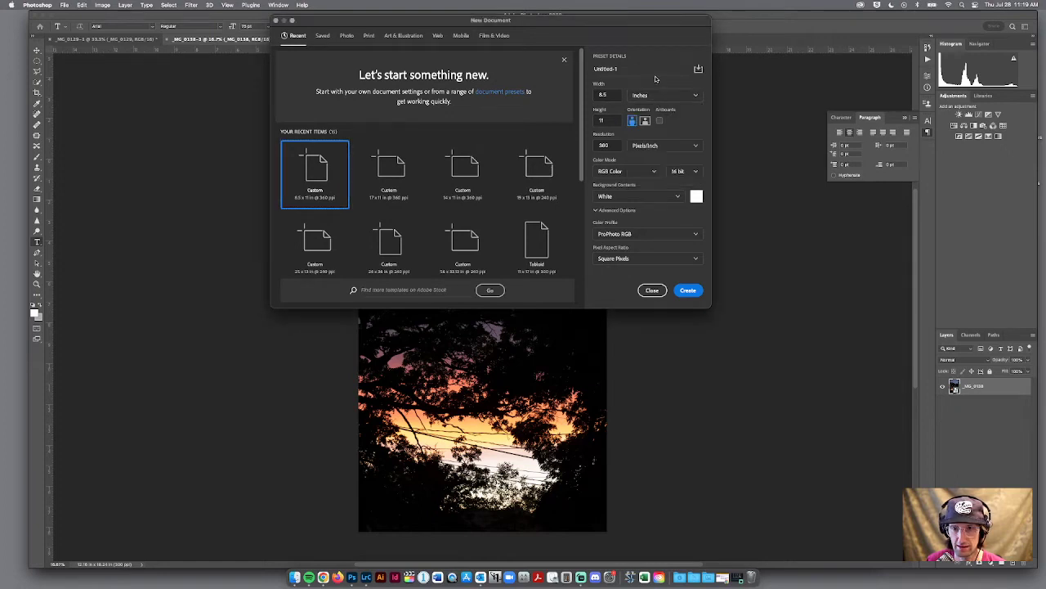
pyautogui.moveTo(609, 98); pyautogui.dragTo(569, 96)
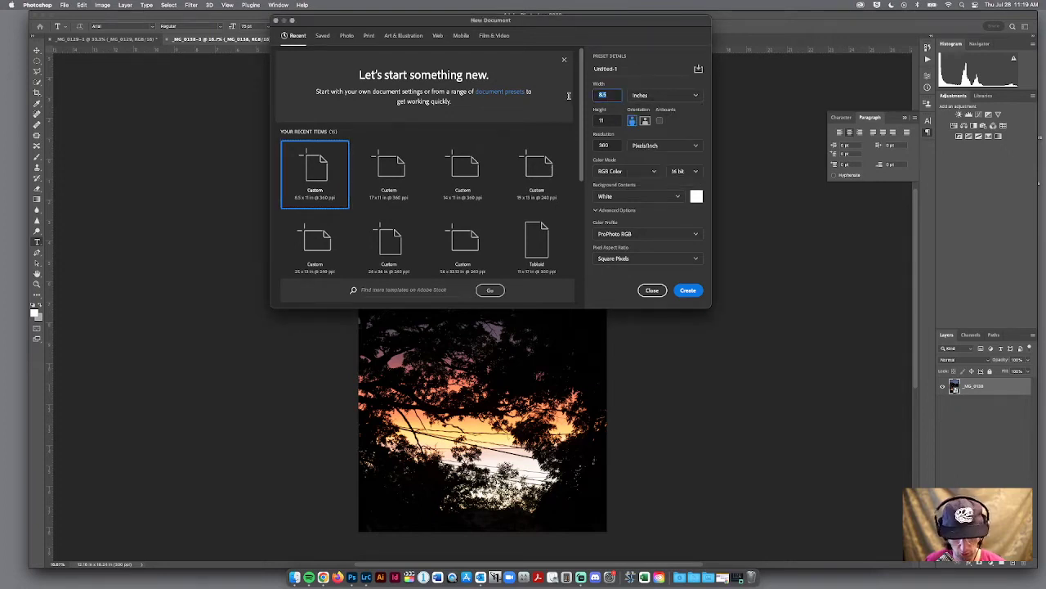
pyautogui.write('10')
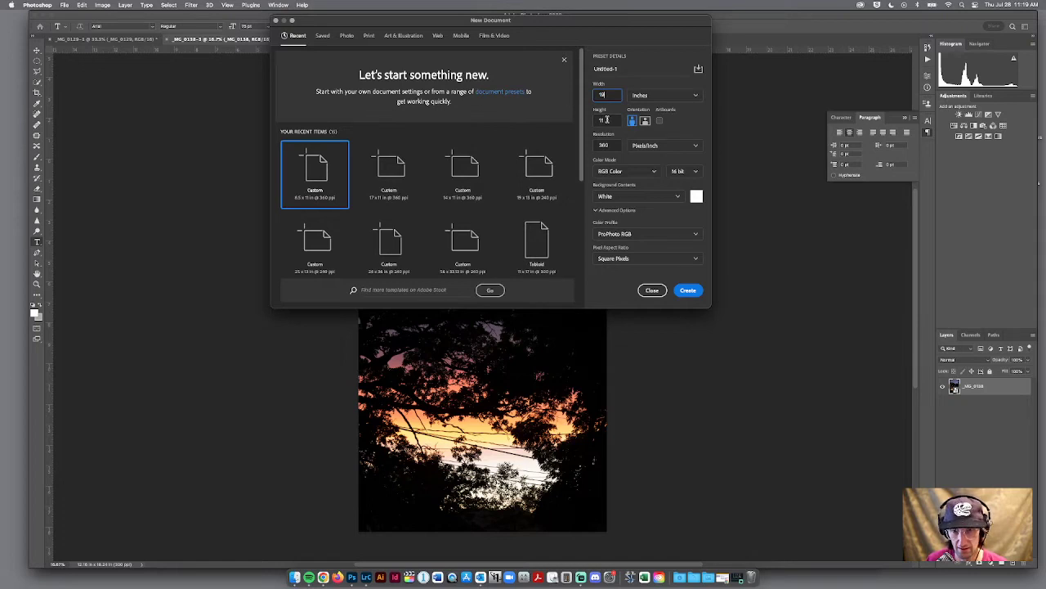
pyautogui.moveTo(608, 119); pyautogui.dragTo(586, 120)
pyautogui.write('13')
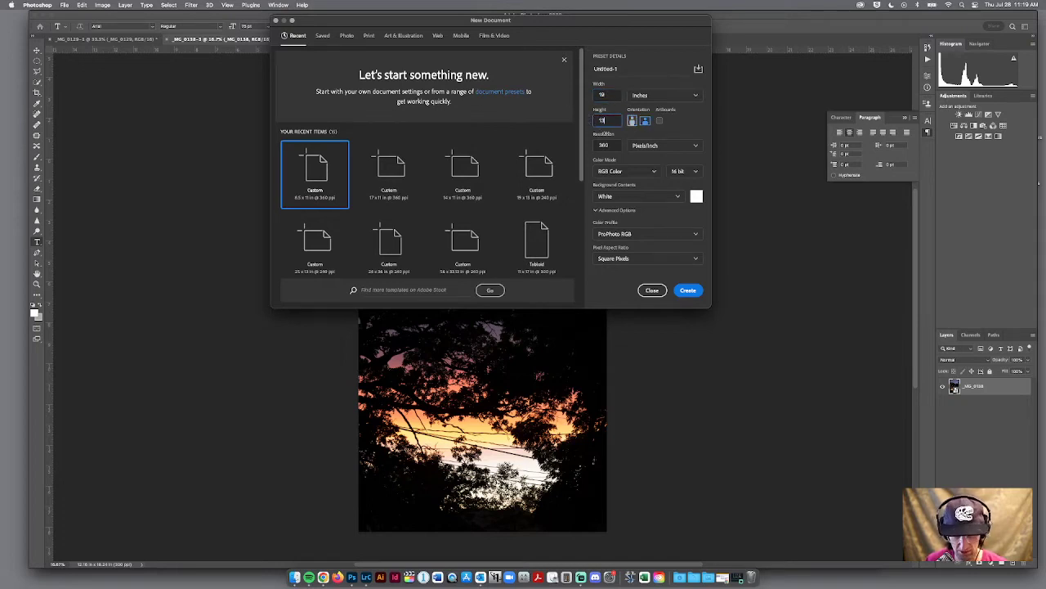
pyautogui.moveTo(609, 145); pyautogui.dragTo(586, 145)
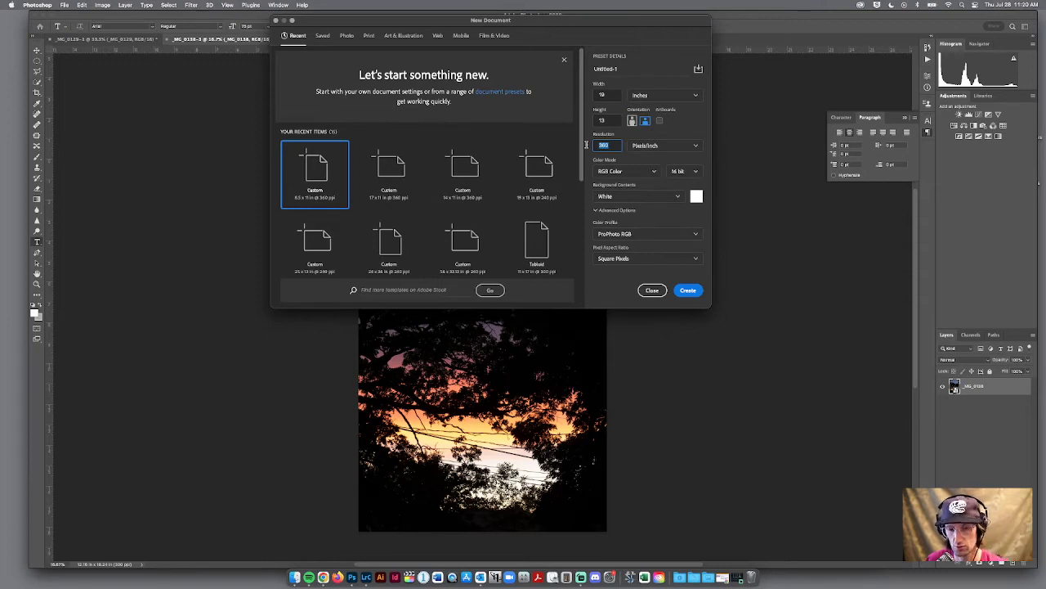
pyautogui.write('3')
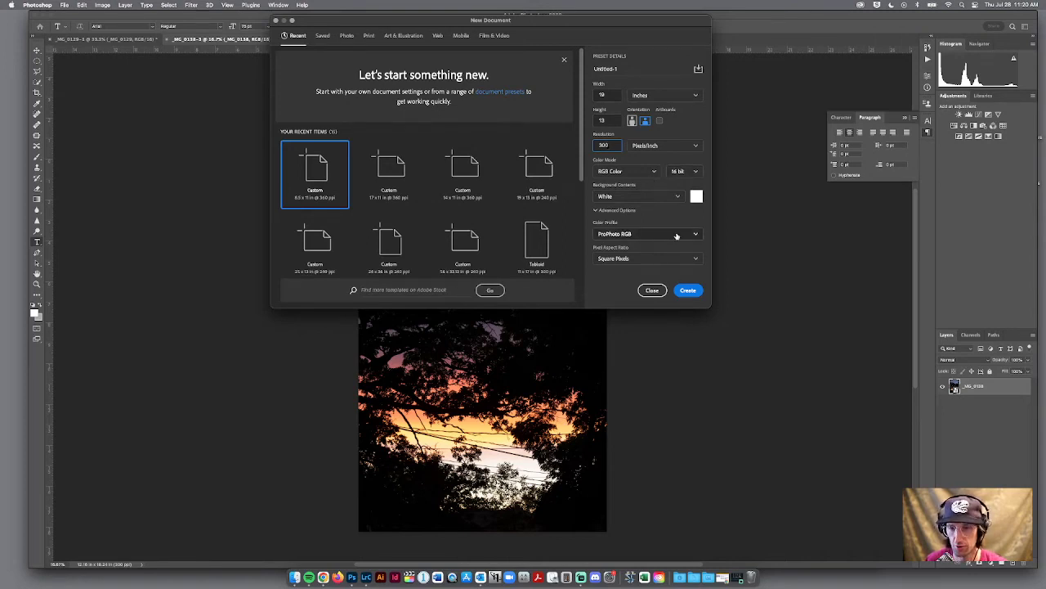
pyautogui.click(688, 295)
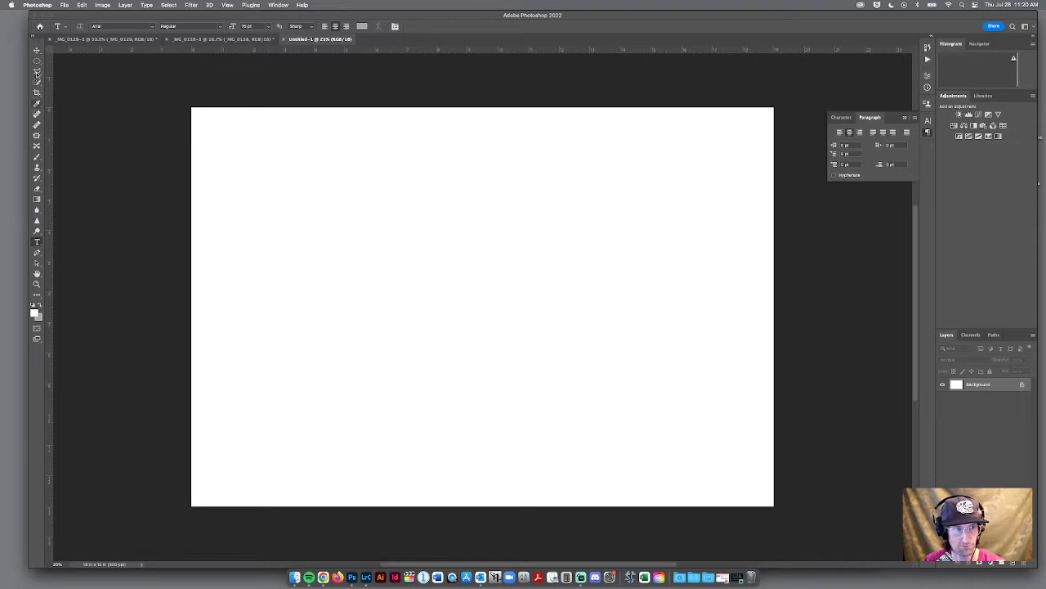
pyautogui.click(37, 60)
pyautogui.hotkey('shift', 'm')
pyautogui.moveTo(226, 125); pyautogui.dragTo(447, 470)
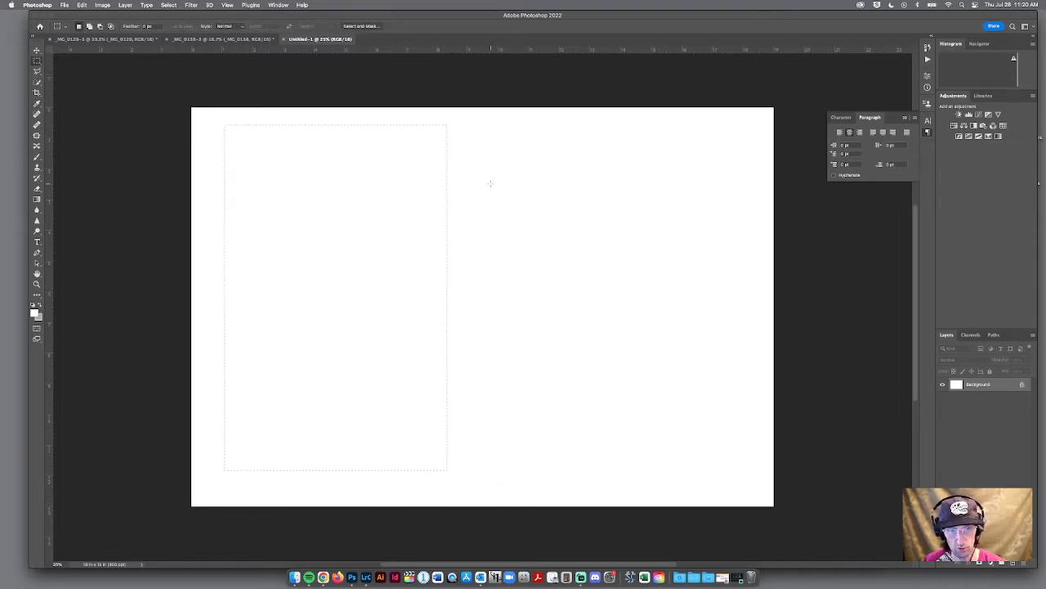
pyautogui.moveTo(492, 124); pyautogui.dragTo(738, 480)
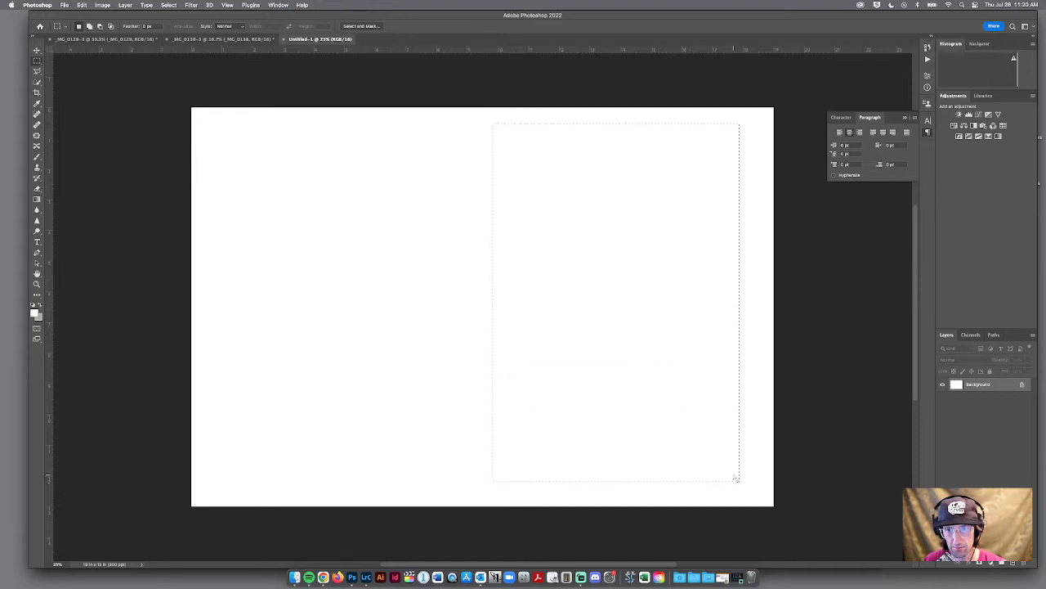
pyautogui.click(583, 195)
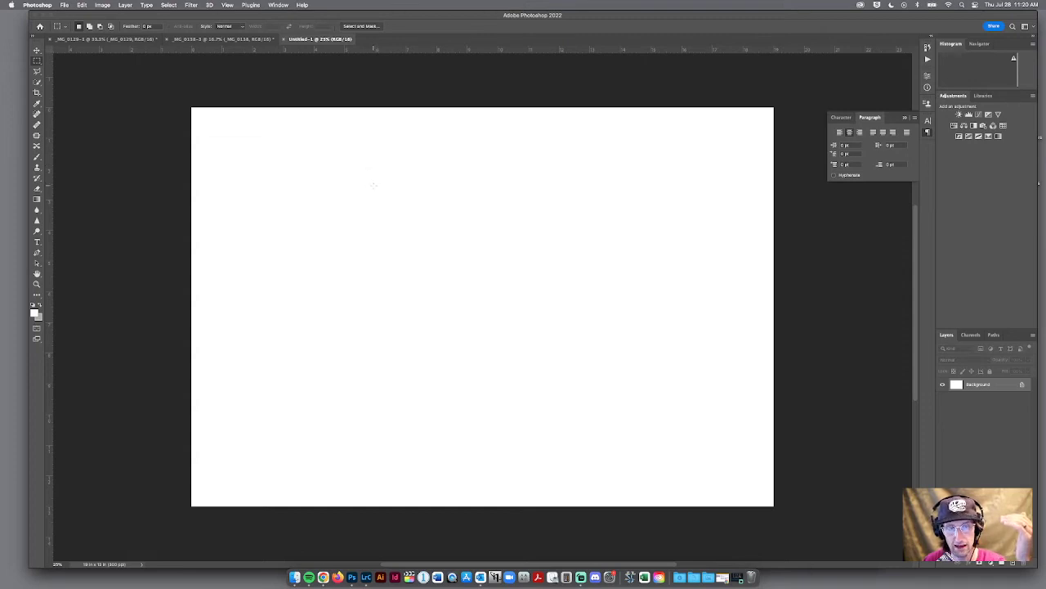
# Step: Resize the _MG_0138 sunset photo to Height 12 in, giving 8 × 12 in at 300 ppi
pyautogui.click(222, 39)
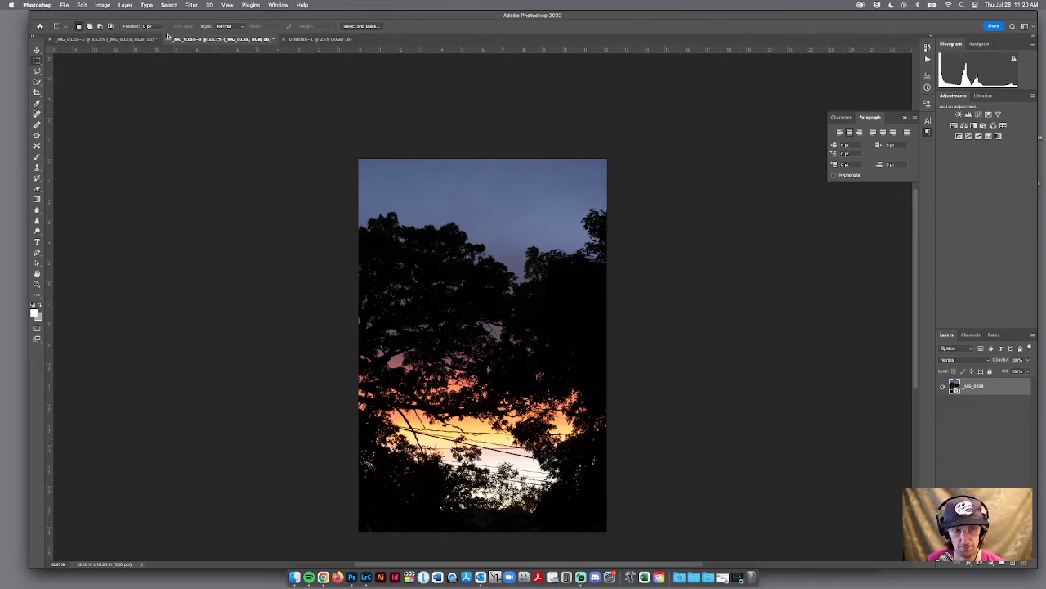
pyautogui.click(64, 5)
pyautogui.moveTo(96, 5)
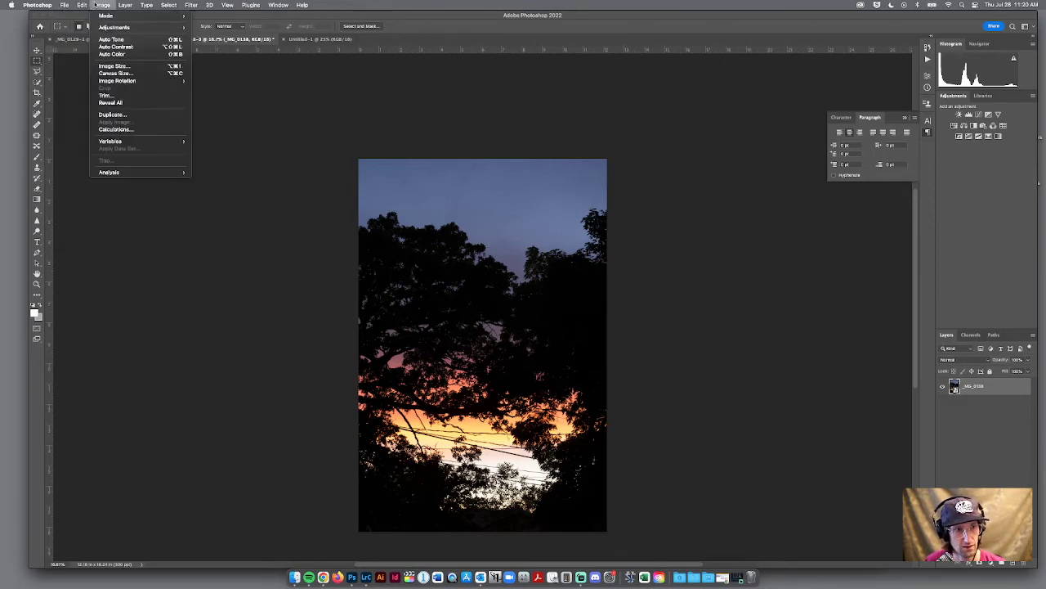
pyautogui.click(114, 65)
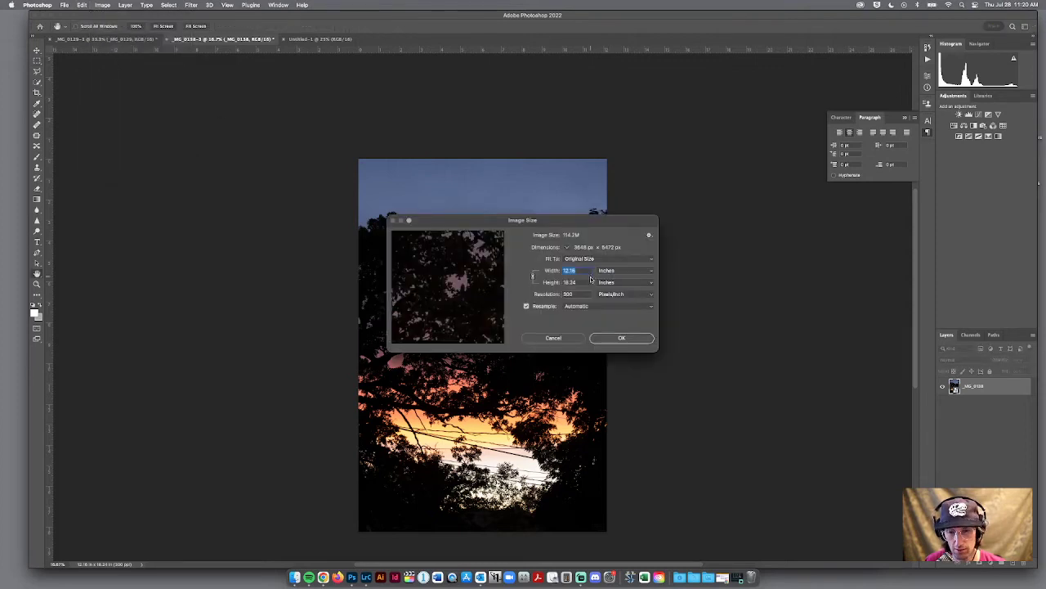
pyautogui.click(586, 282)
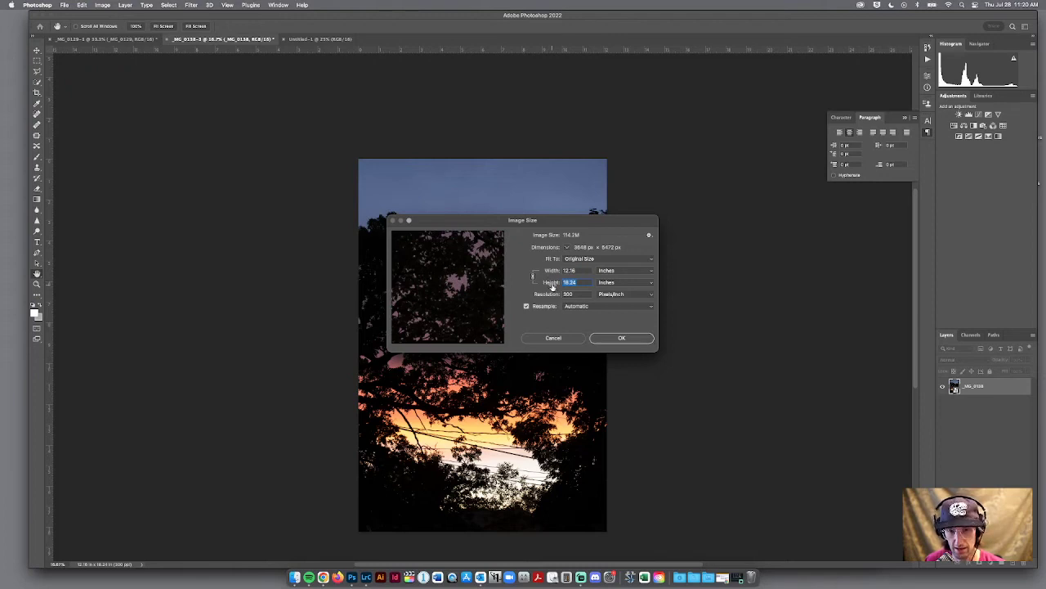
pyautogui.write('12')
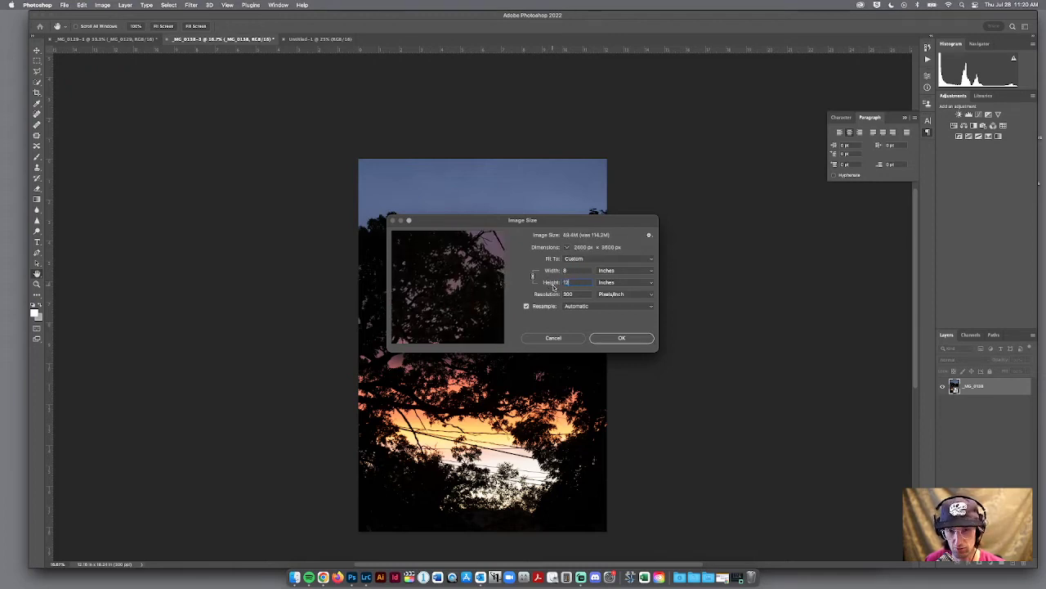
pyautogui.click(613, 339)
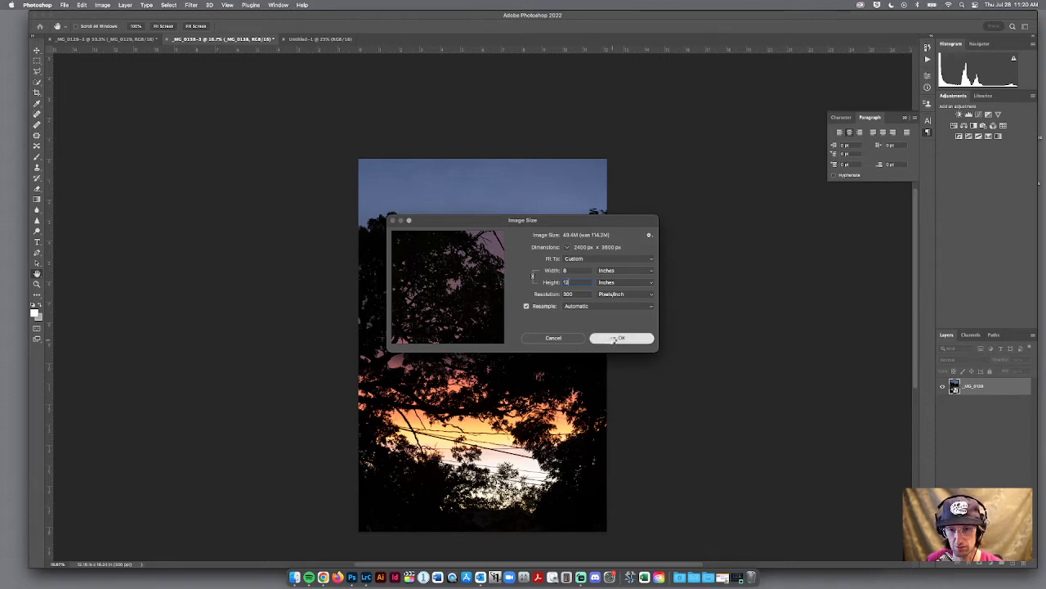
# Step: Rotate the _MG_0129 grass photo 90° counter-clockwise into portrait orientation
pyautogui.click(135, 39)
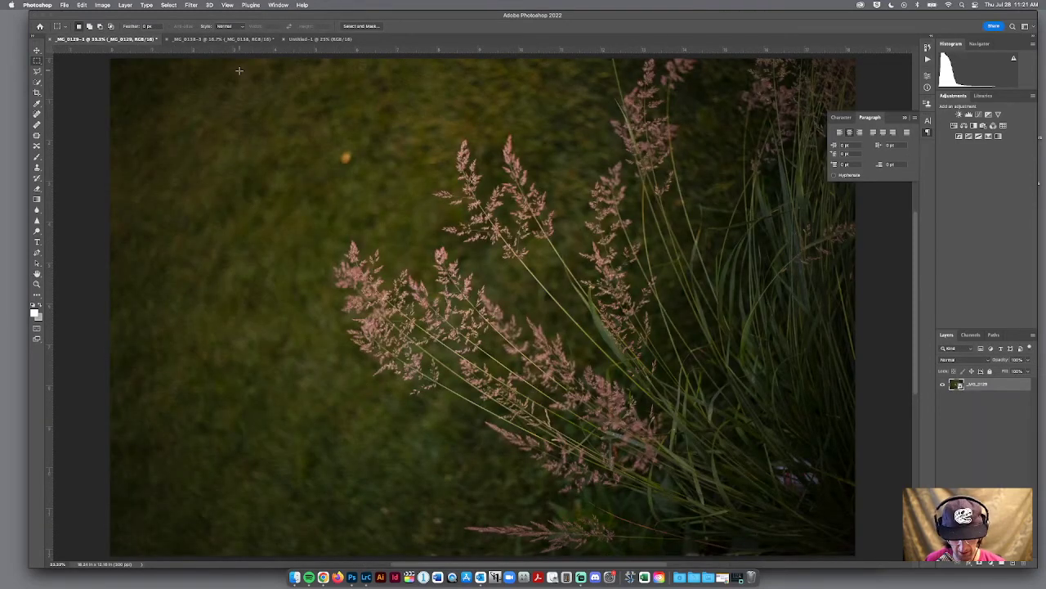
pyautogui.click(102, 5)
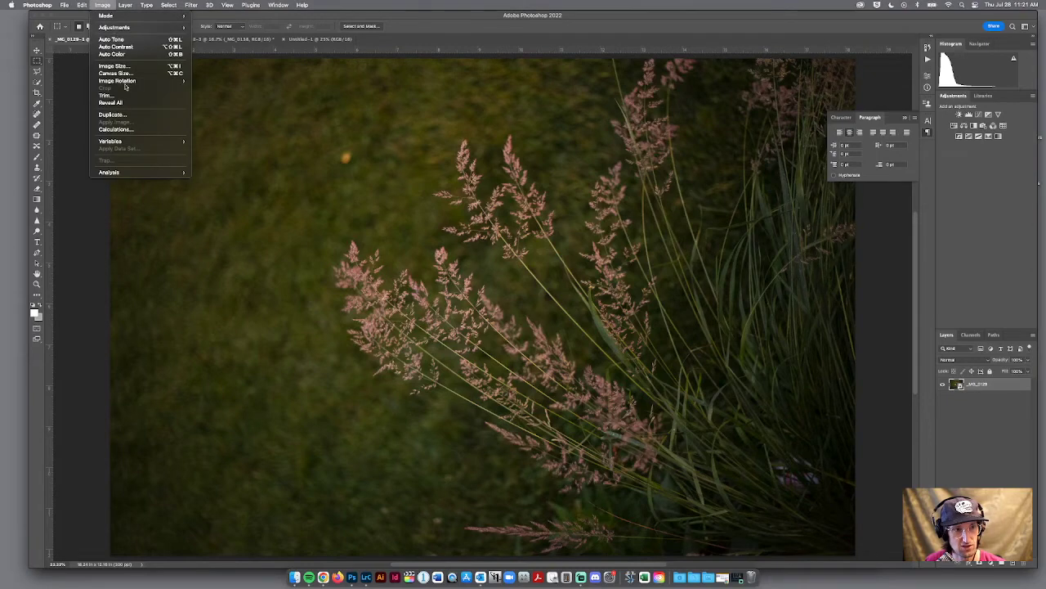
pyautogui.moveTo(129, 81)
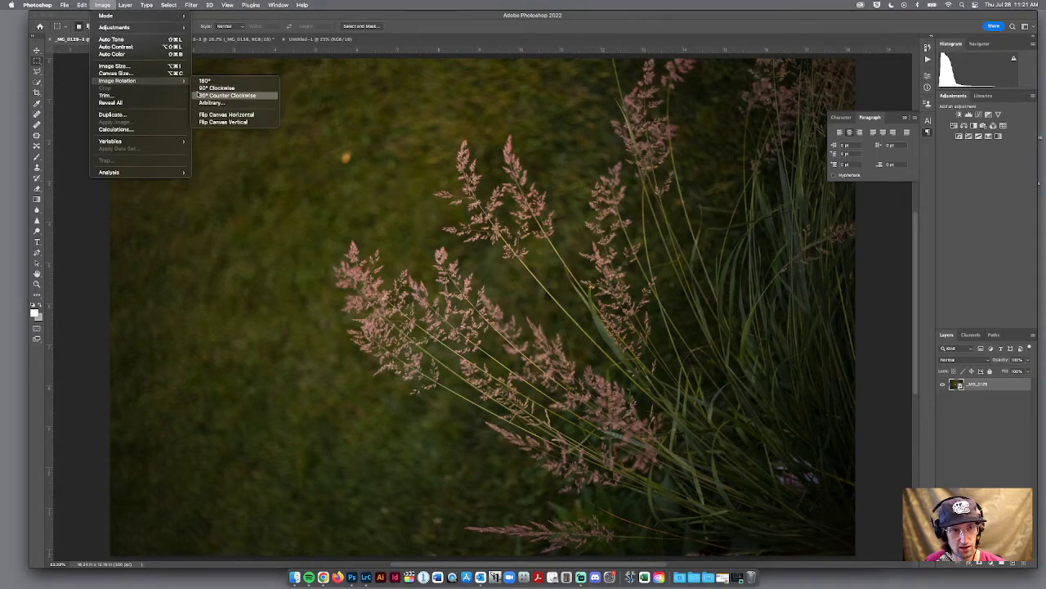
pyautogui.click(202, 95)
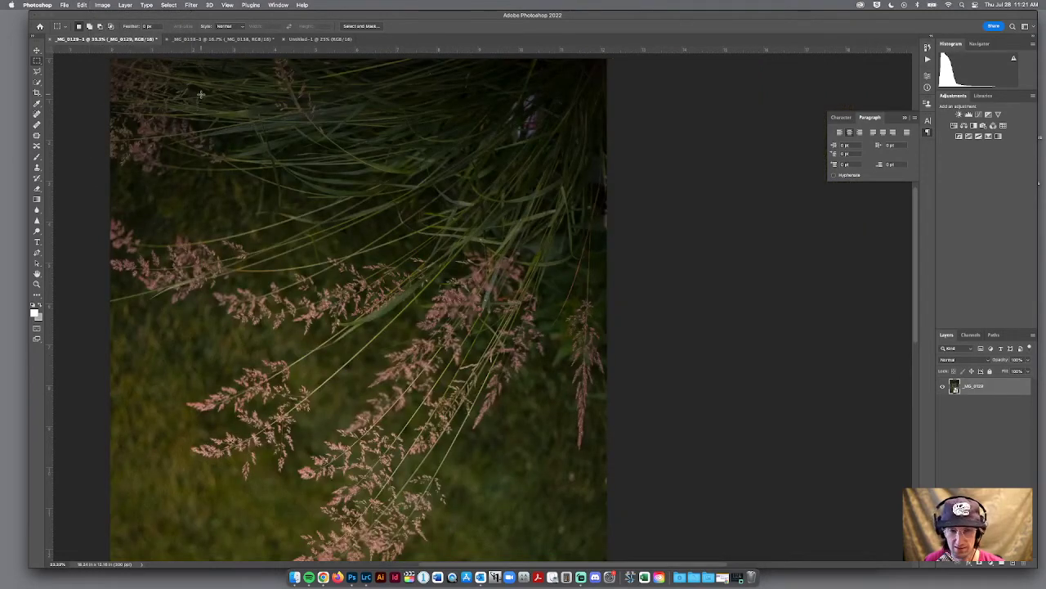
# Step: Resize the grass photo to Height 12 in, making it 8 × 12 in
pyautogui.press('super+alt+i')
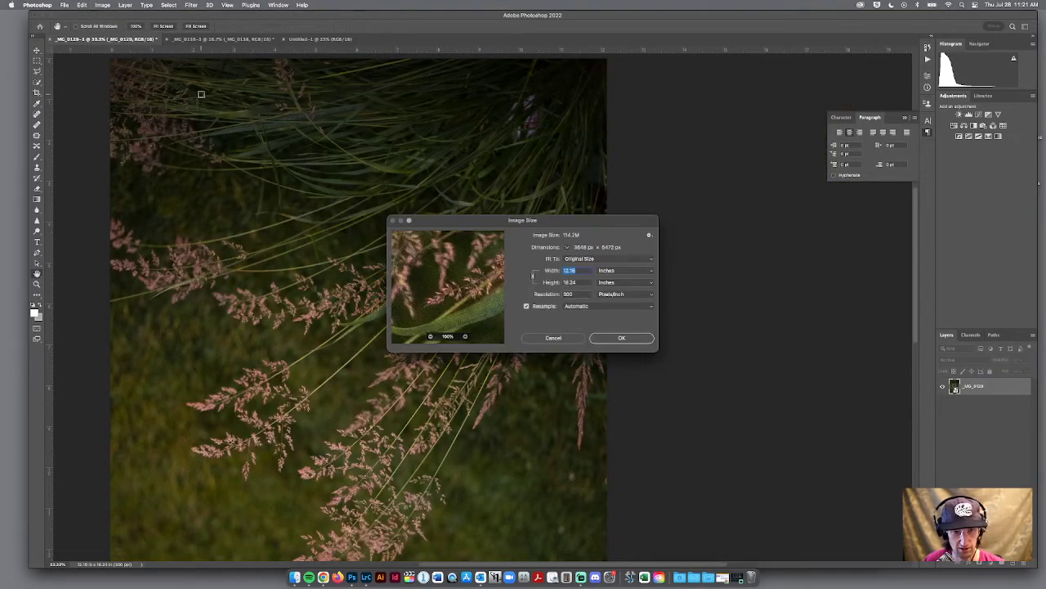
pyautogui.press('Tab')
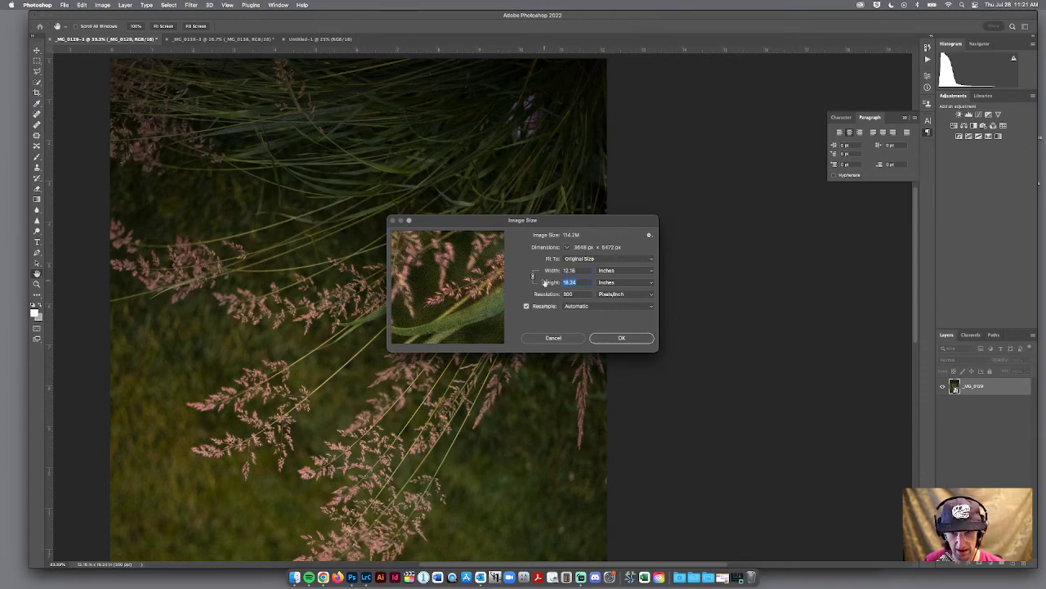
pyautogui.write('12')
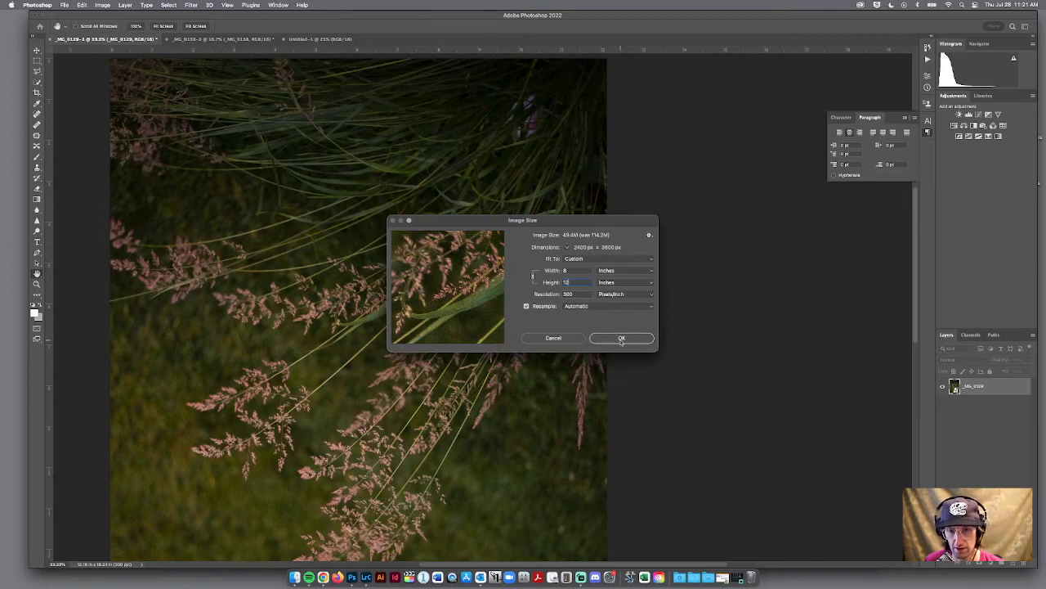
pyautogui.click(621, 338)
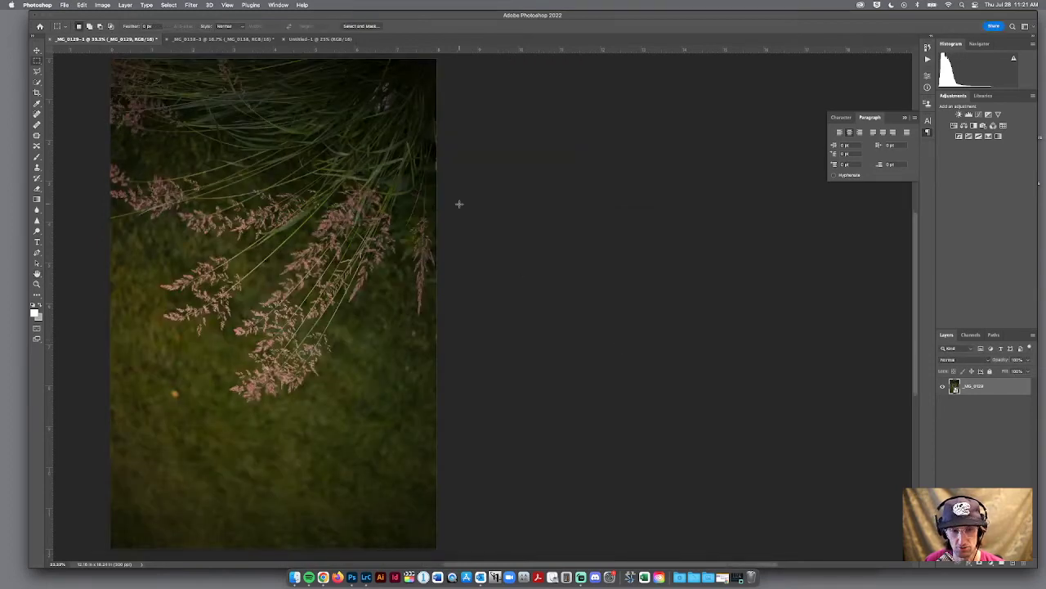
# Step: Cycle through the open documents and settle on the sunset photo
pyautogui.click(315, 39)
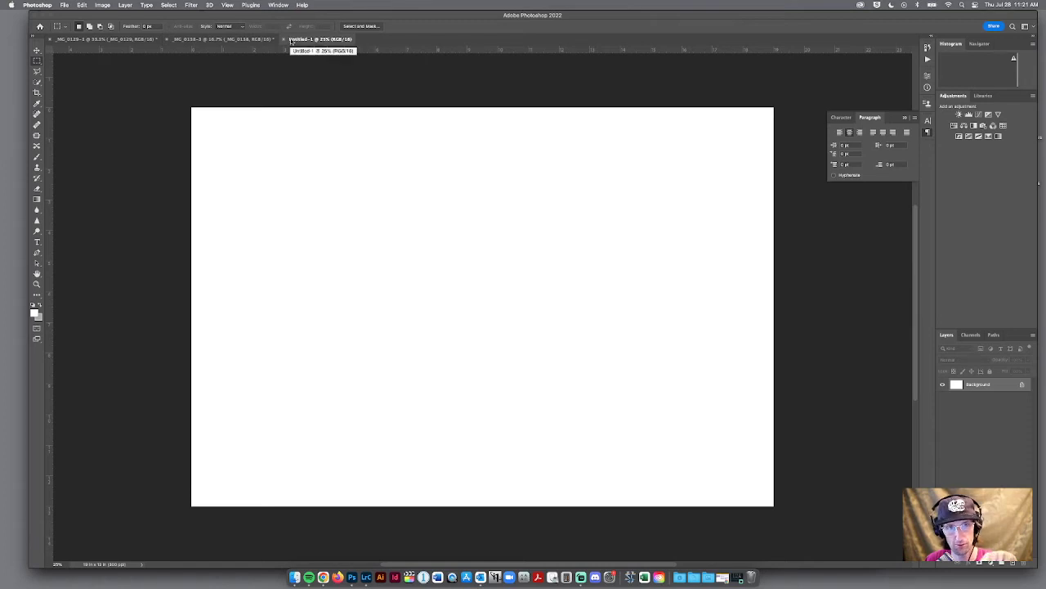
pyautogui.hotkey('ctrl', 'shift', 'Tab')
pyautogui.hotkey('ctrl', 'Tab')
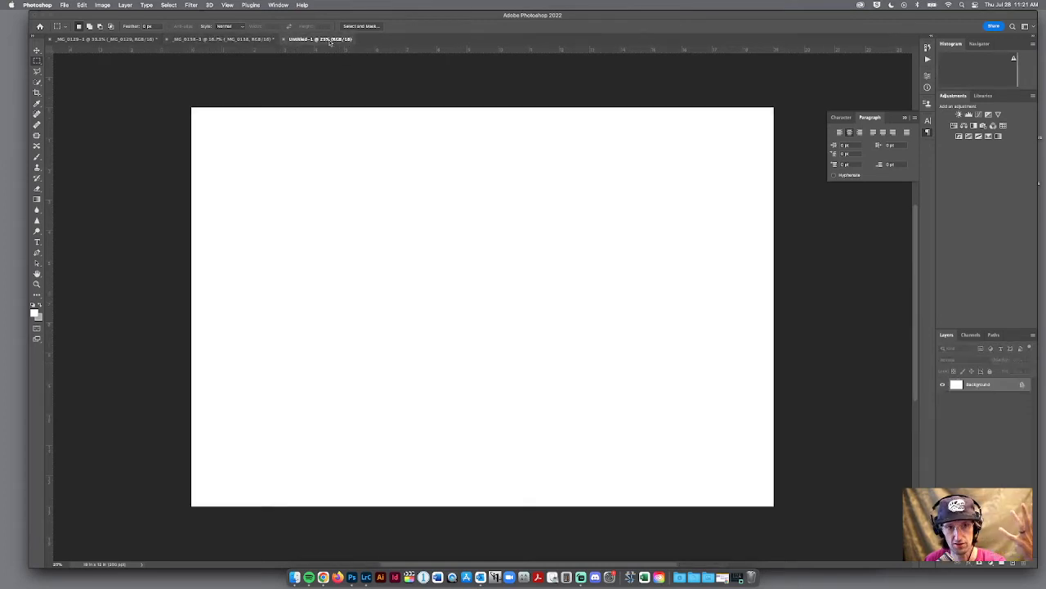
pyautogui.click(221, 39)
pyautogui.click(139, 39)
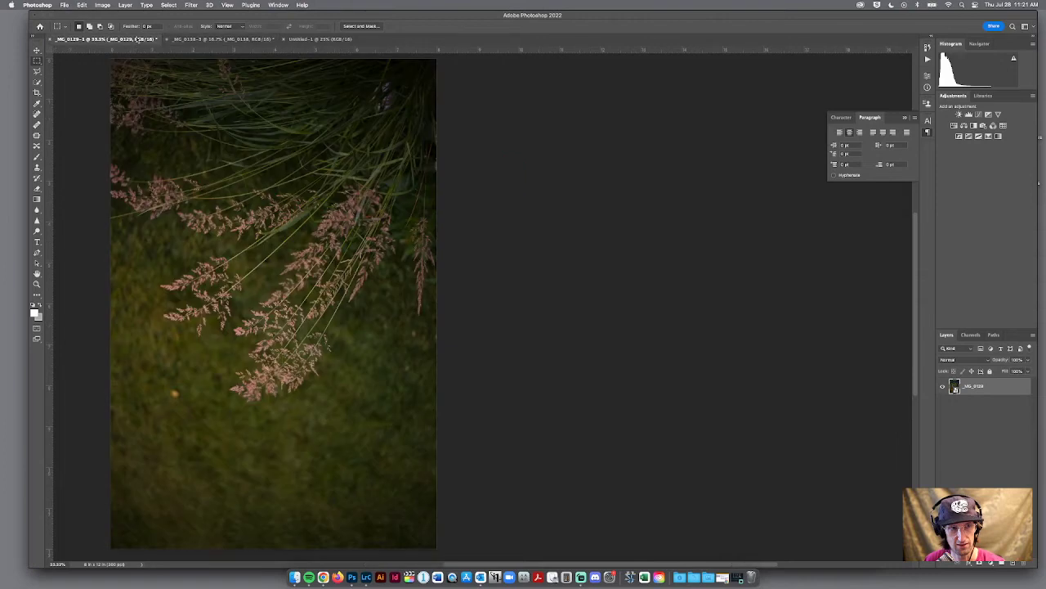
pyautogui.click(221, 39)
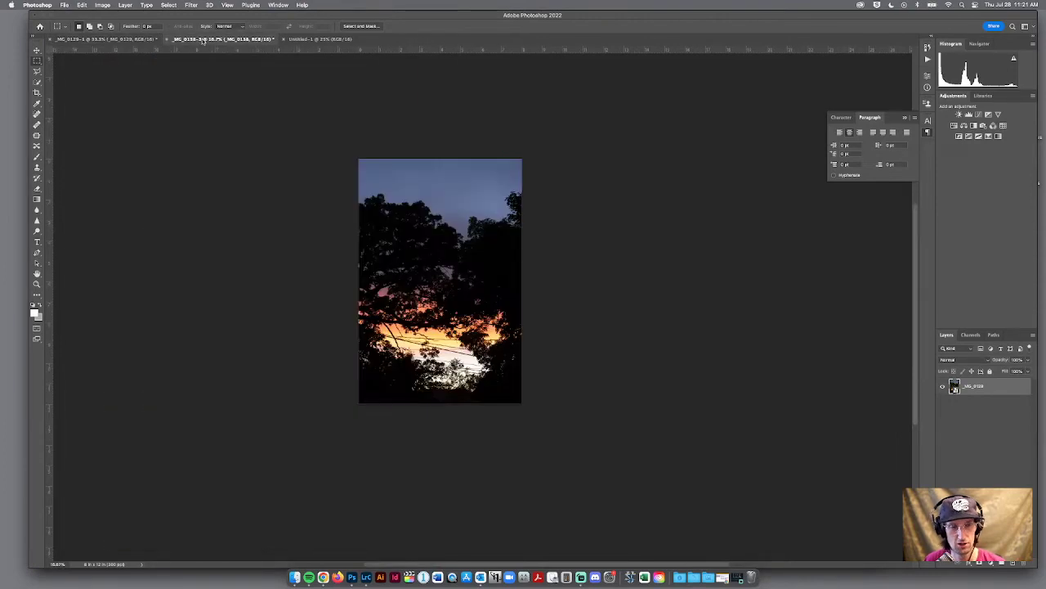
# Step: Move-tool drag the sunset photo into Untitled-1, placing it right and vertically centred
pyautogui.click(37, 51)
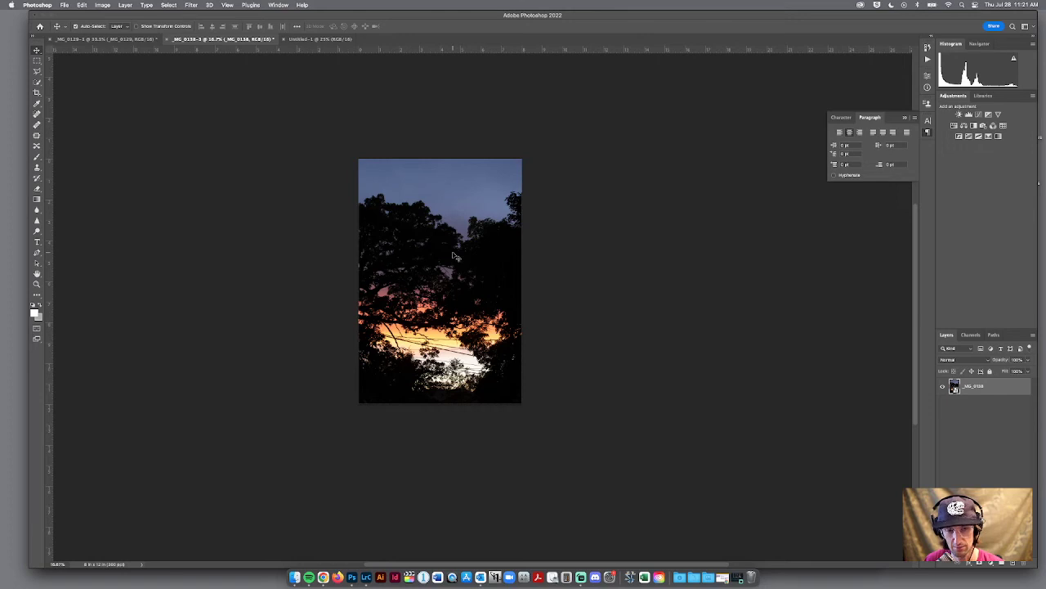
pyautogui.moveTo(455, 256); pyautogui.dragTo(325, 41)
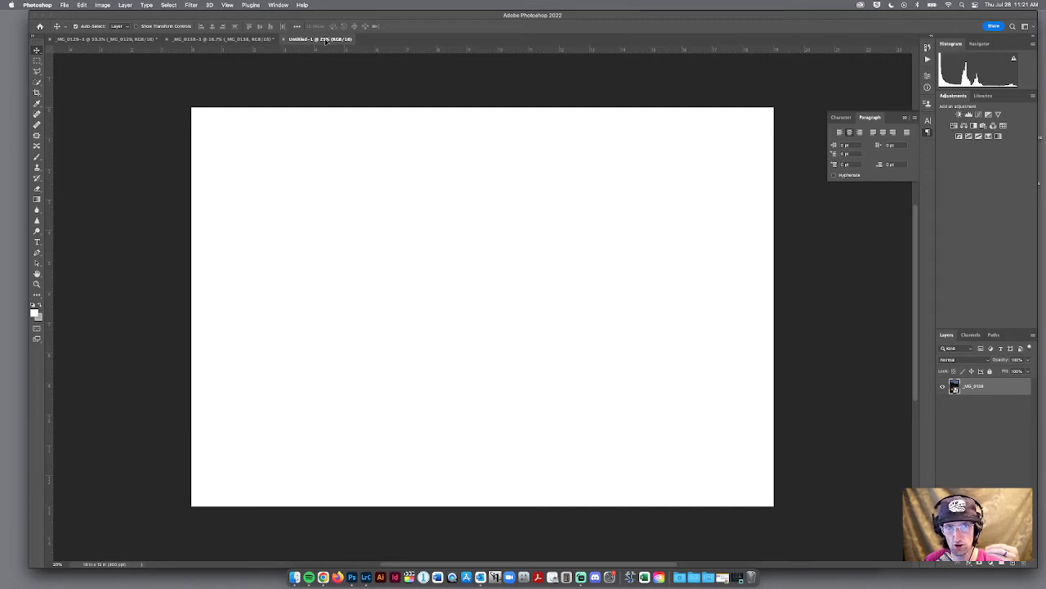
pyautogui.moveTo(326, 41); pyautogui.dragTo(358, 99)
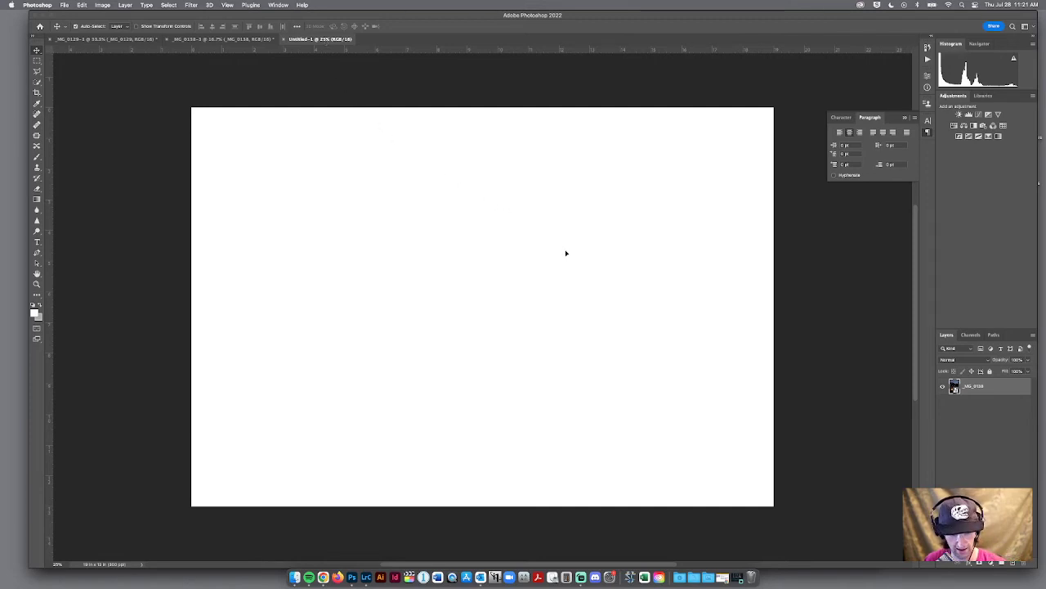
pyautogui.moveTo(602, 268); pyautogui.dragTo(604, 270)
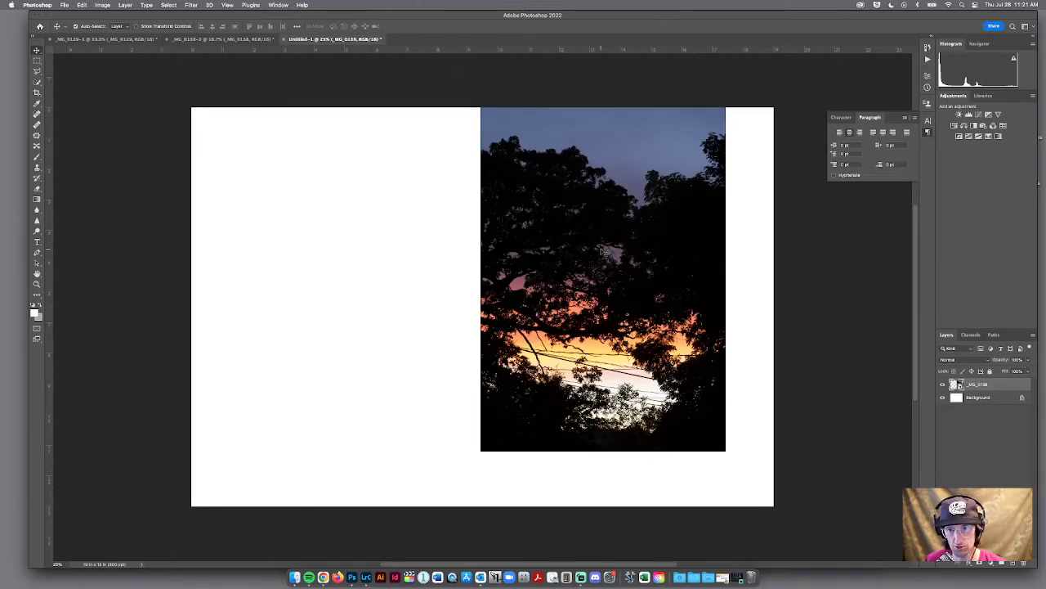
pyautogui.moveTo(603, 254); pyautogui.dragTo(627, 288)
# Step: Drag the grass photo into Untitled-1 and position it left of the sunset photo
pyautogui.click(95, 40)
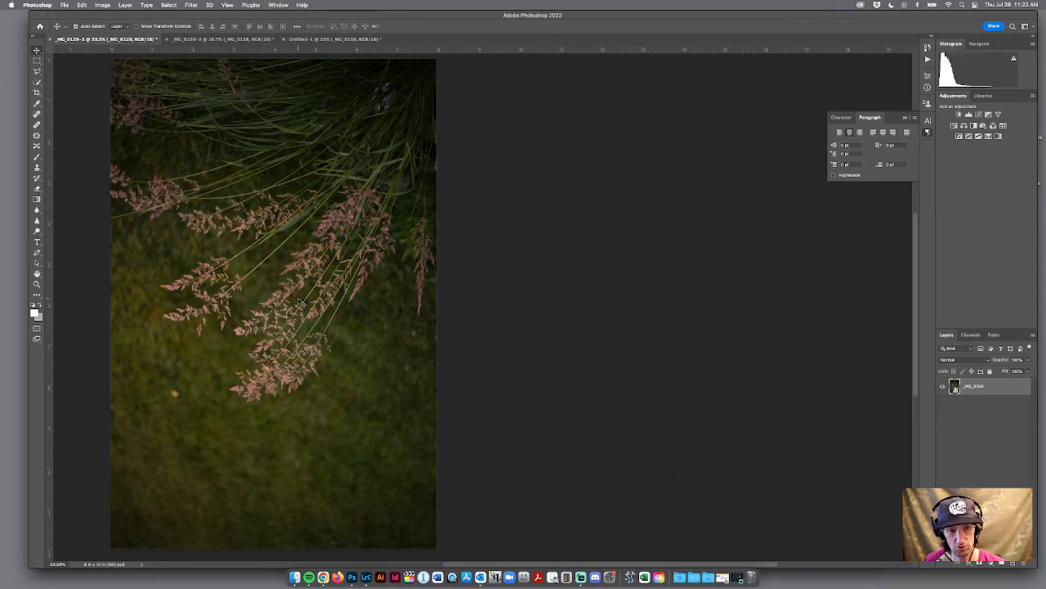
pyautogui.moveTo(299, 302); pyautogui.dragTo(344, 38)
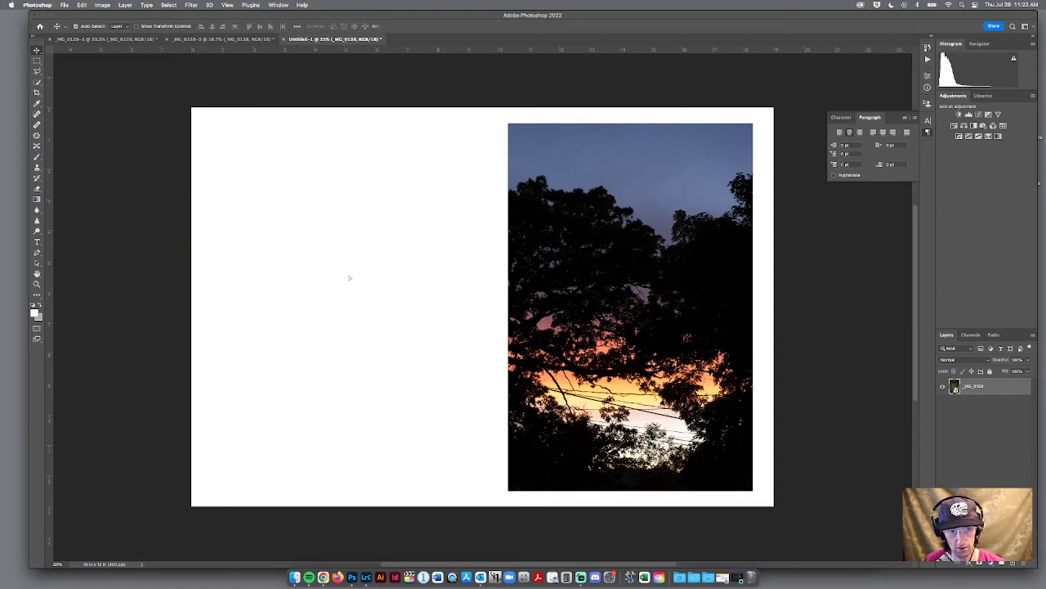
pyautogui.moveTo(350, 289); pyautogui.dragTo(353, 292)
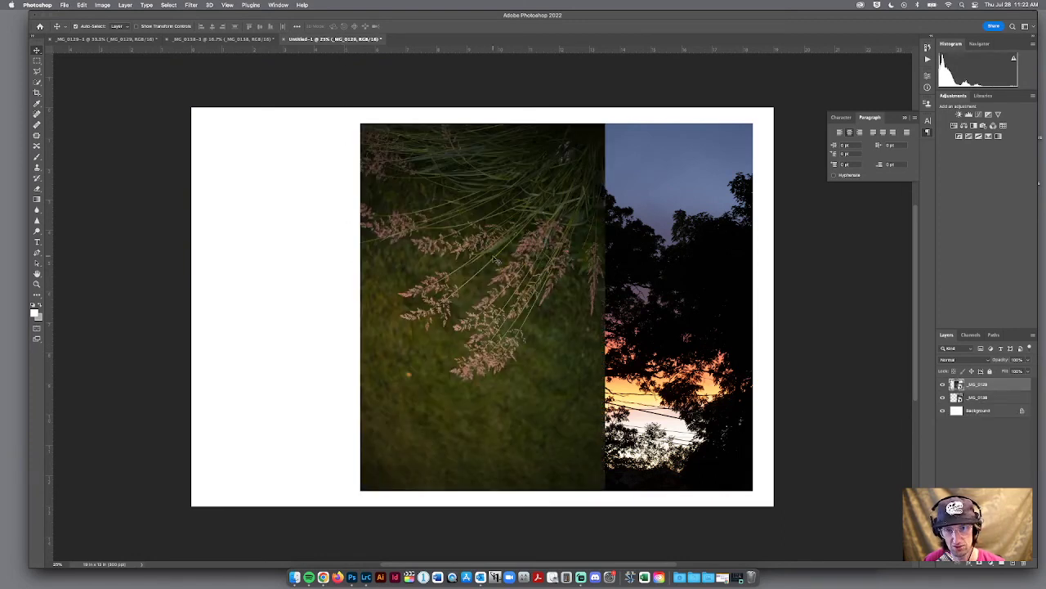
pyautogui.moveTo(483, 262); pyautogui.dragTo(336, 258)
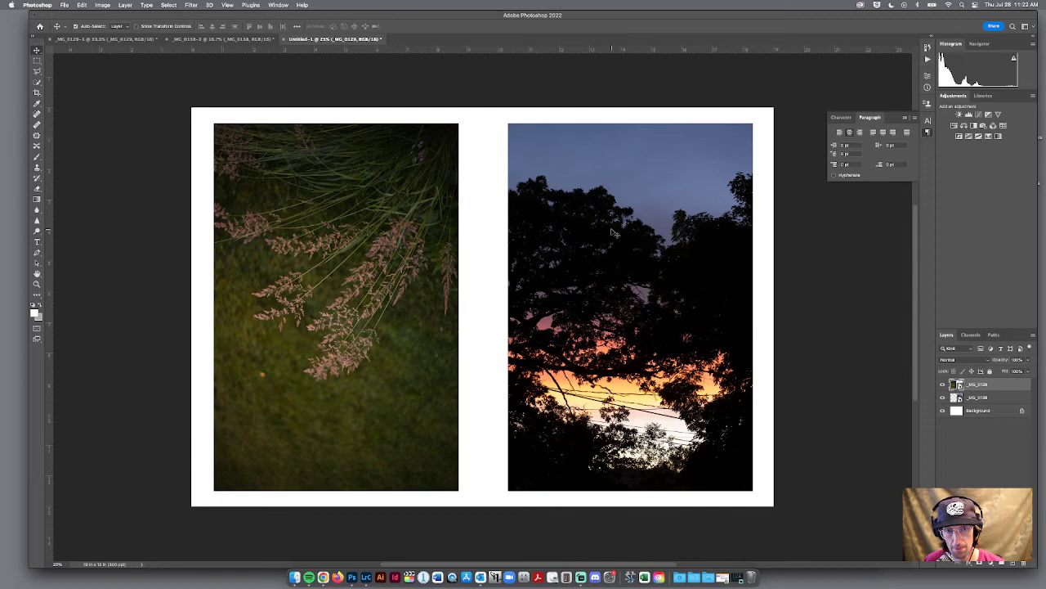
# Step: Level the grass photo, set a vertical guide at the 9.5 in canvas centre, then deselect layers
pyautogui.moveTo(613, 233); pyautogui.dragTo(609, 231)
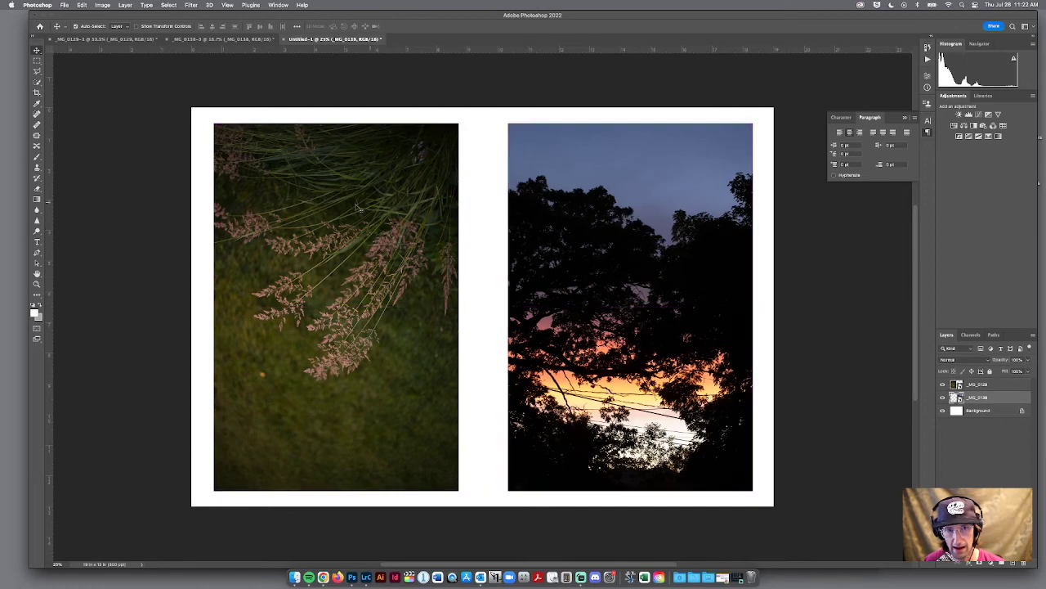
pyautogui.moveTo(51, 225); pyautogui.dragTo(482, 219)
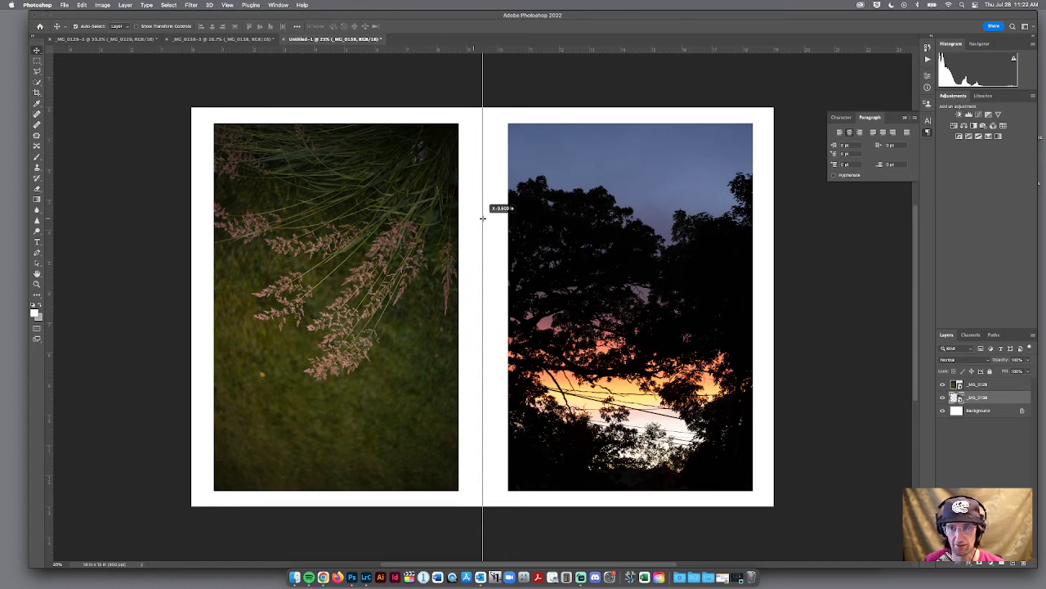
pyautogui.moveTo(482, 218); pyautogui.dragTo(422, 219)
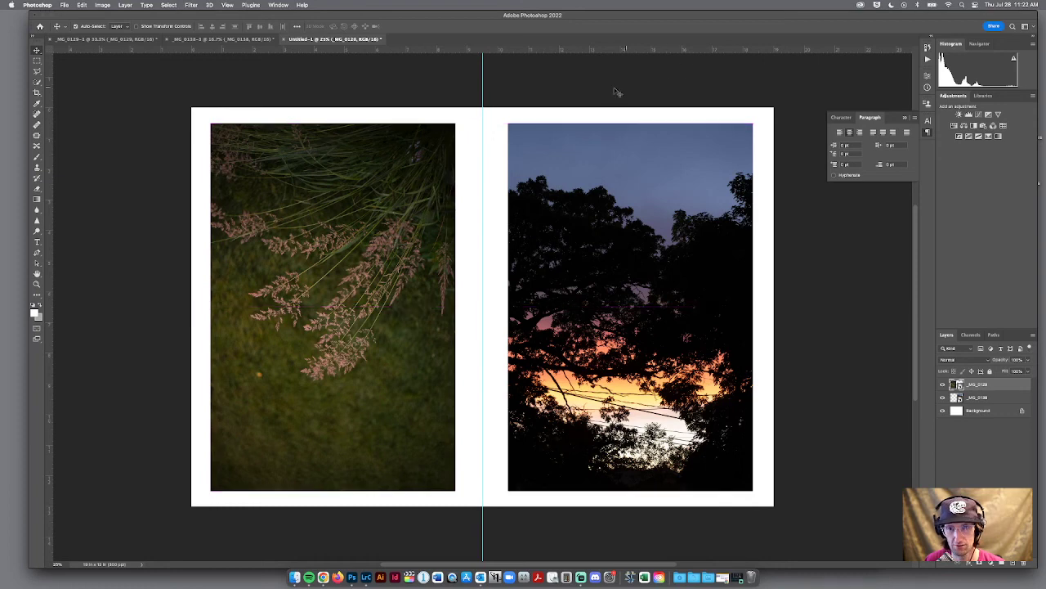
pyautogui.click(98, 106)
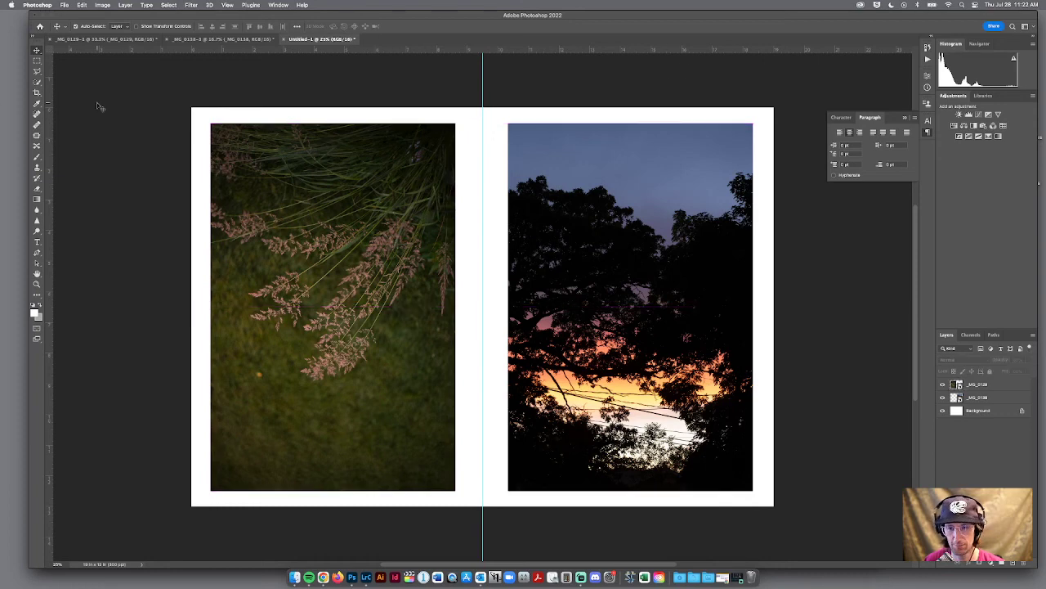